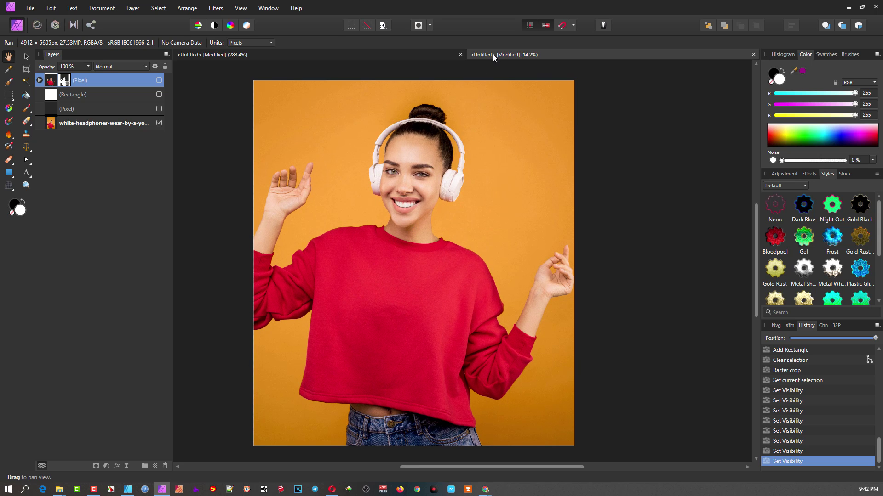
- Check the Spotify duotone reference, and in the headphones document show the masked woman, rectangle and pixel layers while hiding the original photo
click(425, 54)
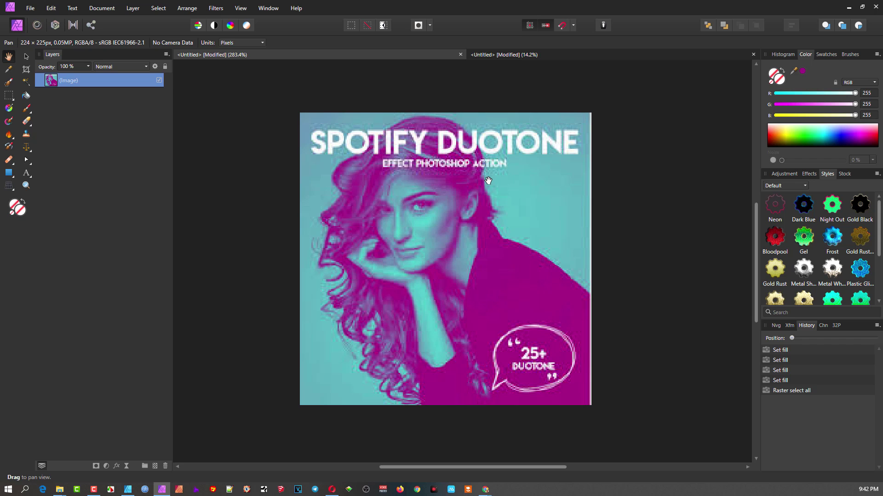
click(548, 56)
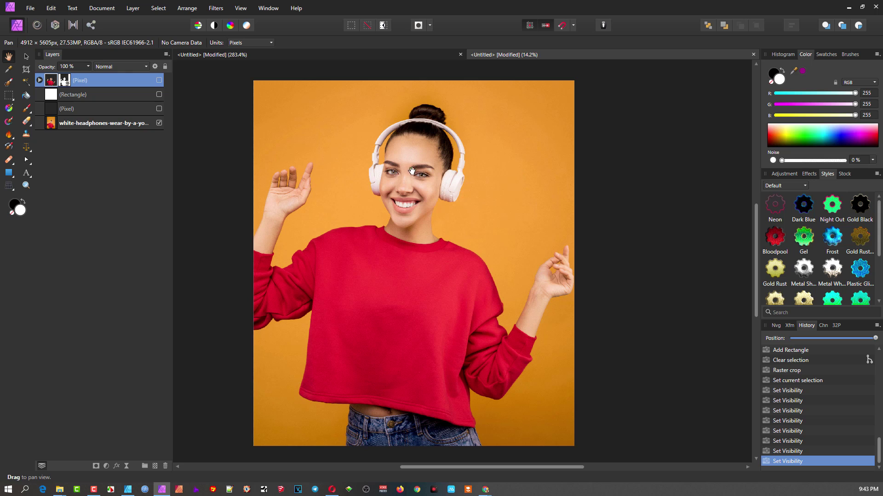
click(159, 95)
click(159, 109)
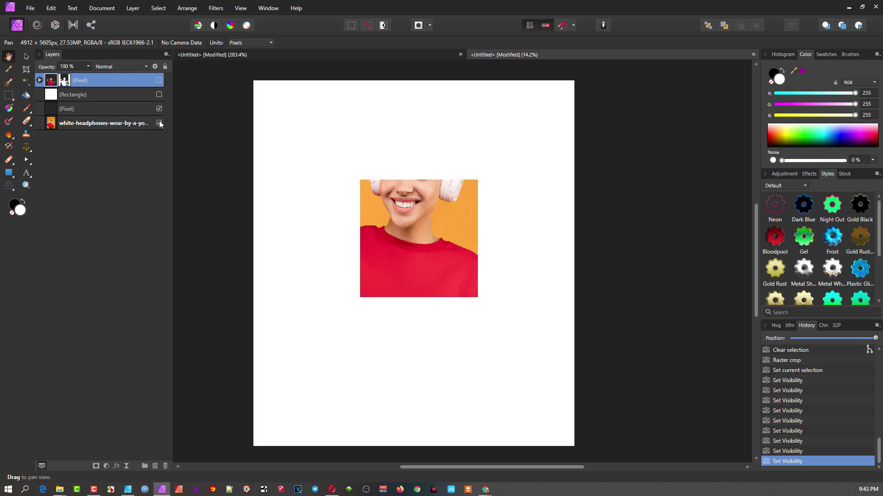
click(159, 123)
click(159, 80)
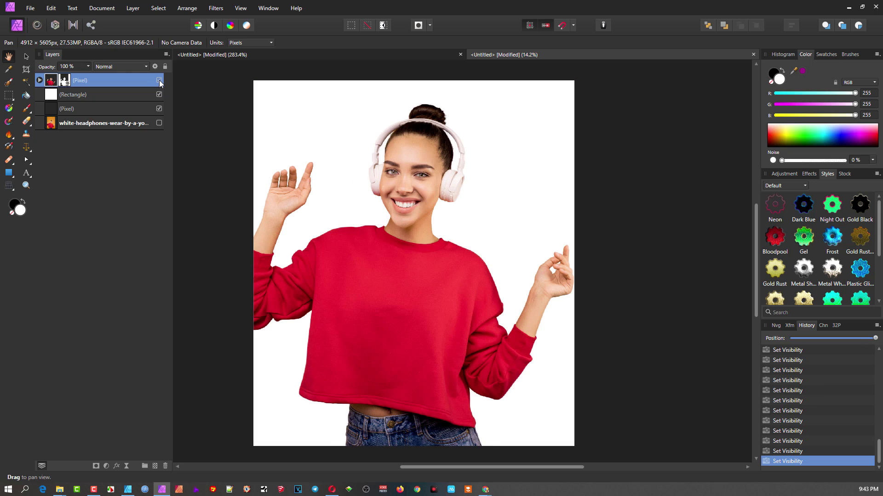
- Compare the woman's cut-out with its mask switched off and on
click(40, 80)
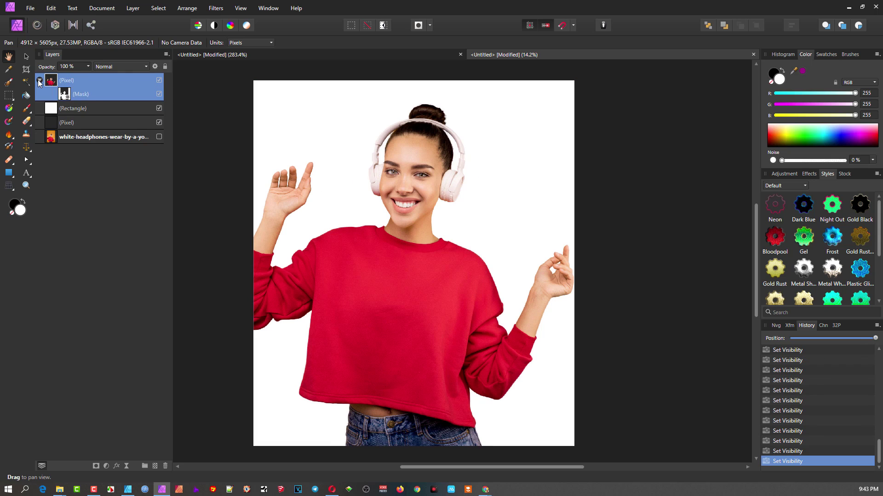
click(159, 95)
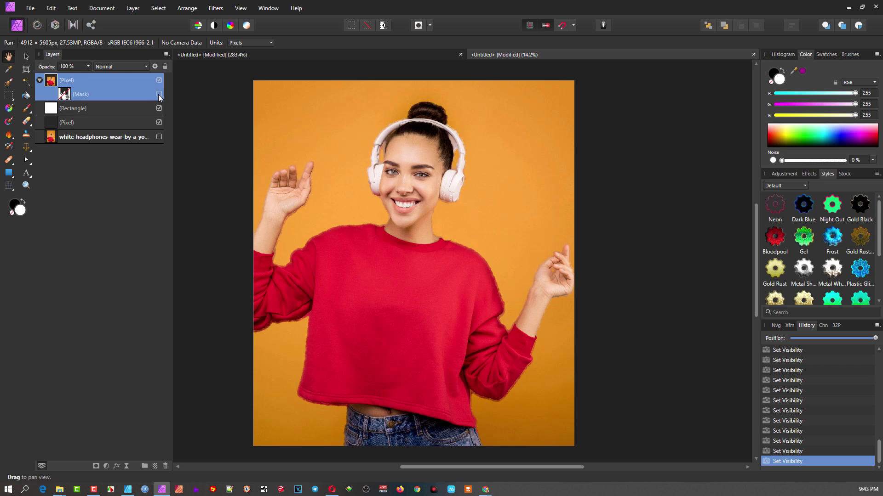
click(158, 95)
click(159, 95)
click(159, 94)
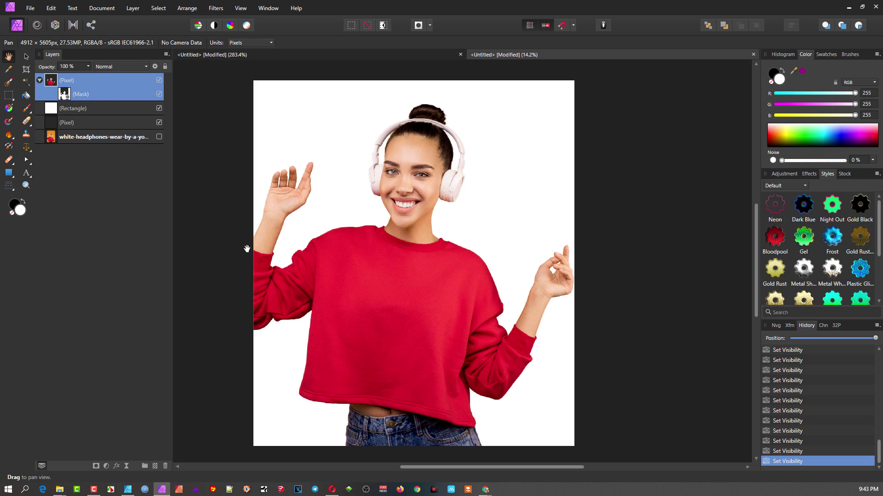
click(107, 465)
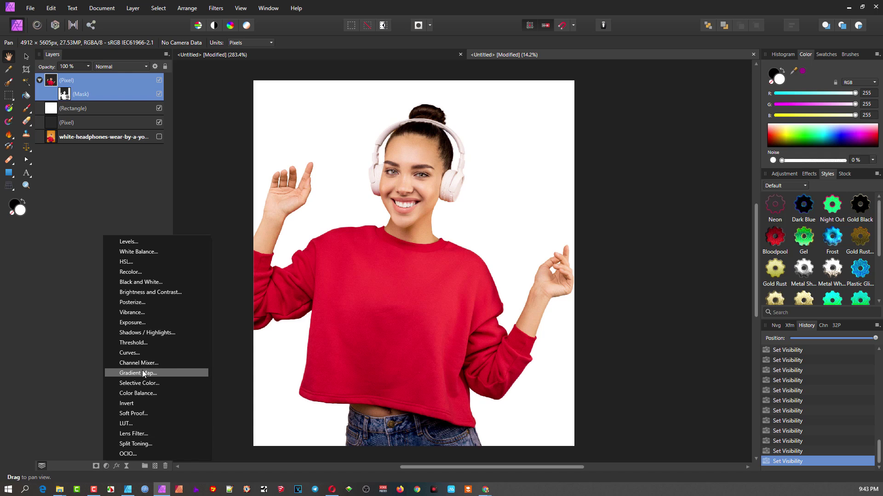
click(70, 277)
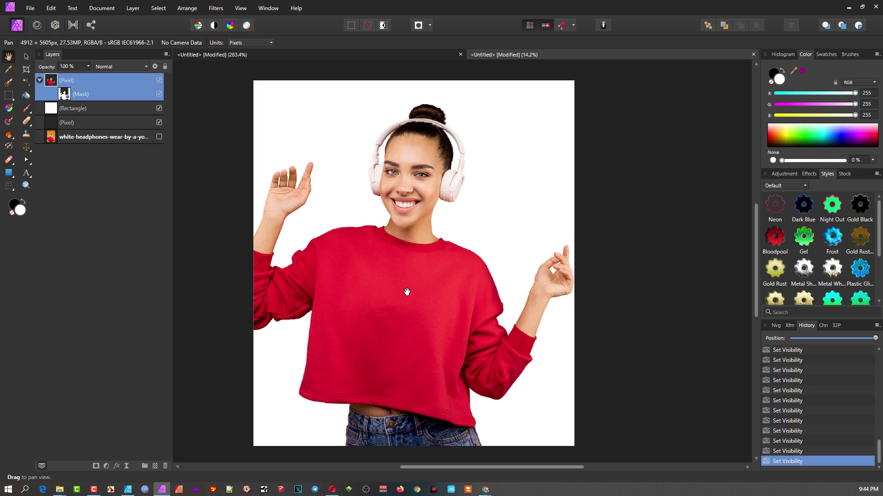
click(40, 80)
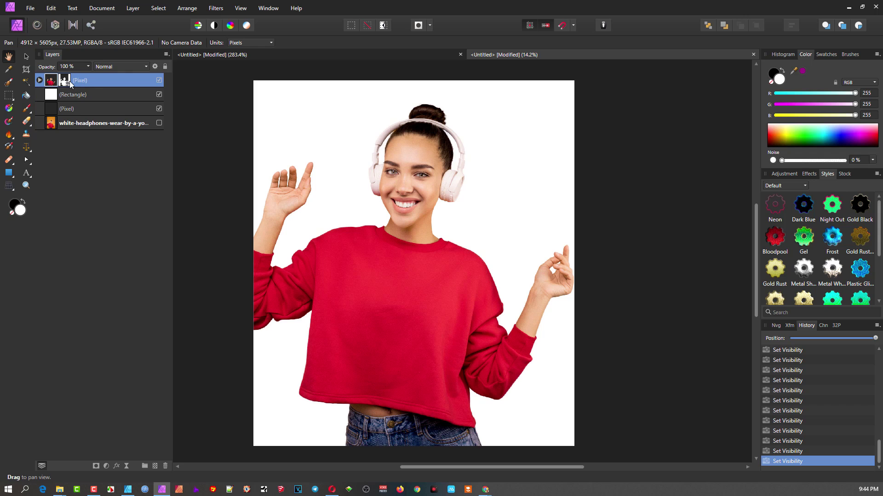
- Add an HSL adjustment above the masked woman layer with the saturation shift at -100%
click(107, 467)
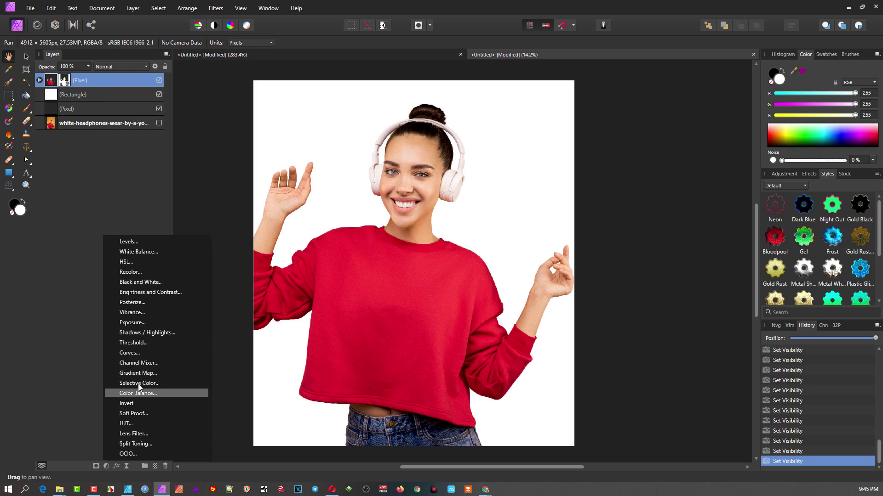
click(144, 261)
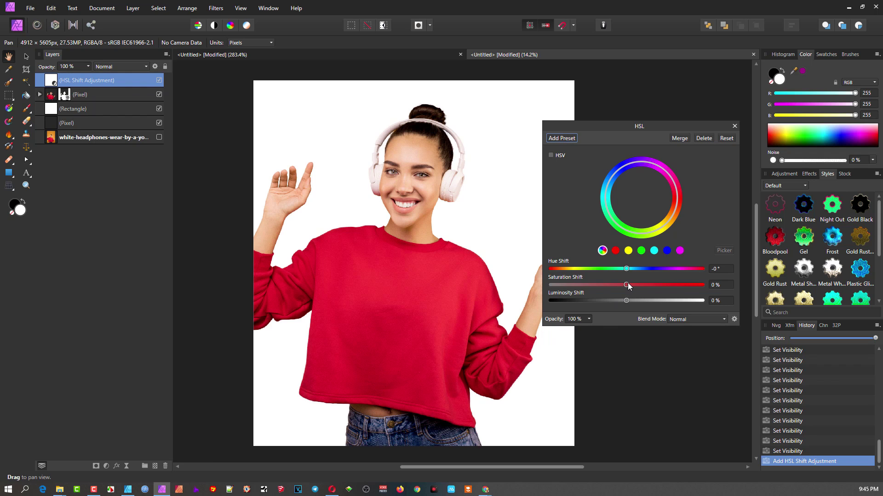
drag(628, 284, 480, 284)
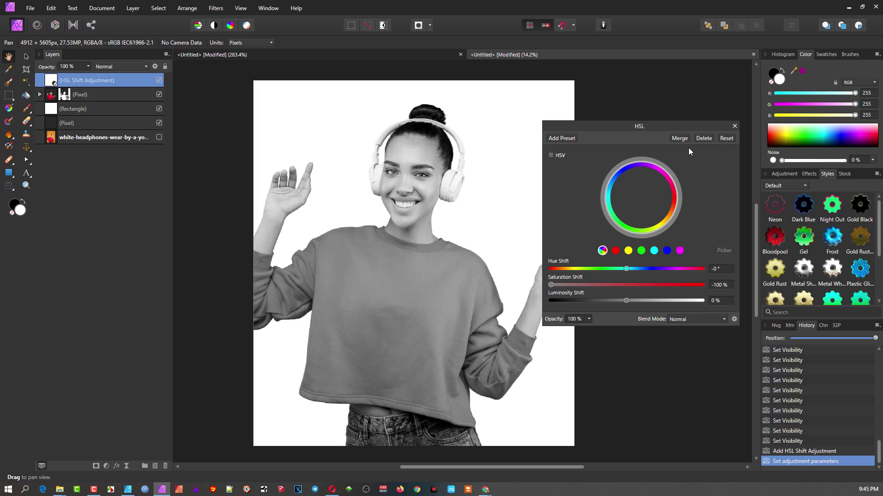
click(735, 125)
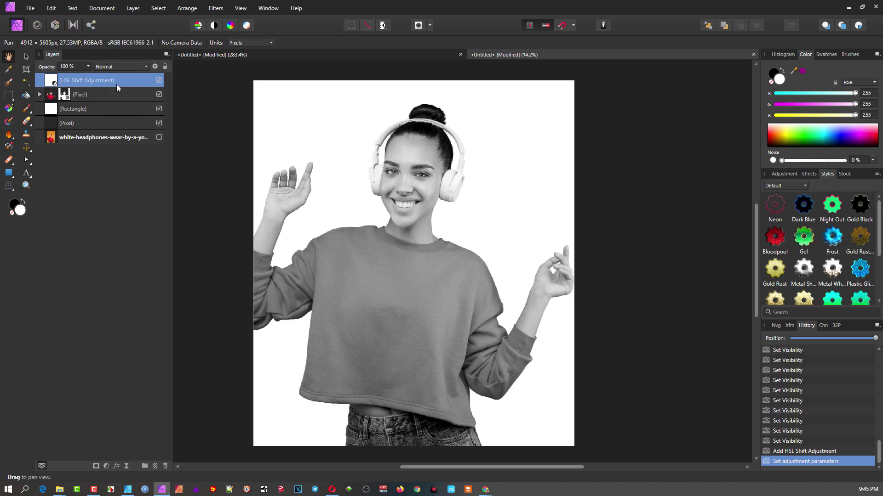
- Hide the rectangle and the pixel layer below it, and merge the visible HSL adjustment and masked woman into a new layer
ctrl+click(88, 95)
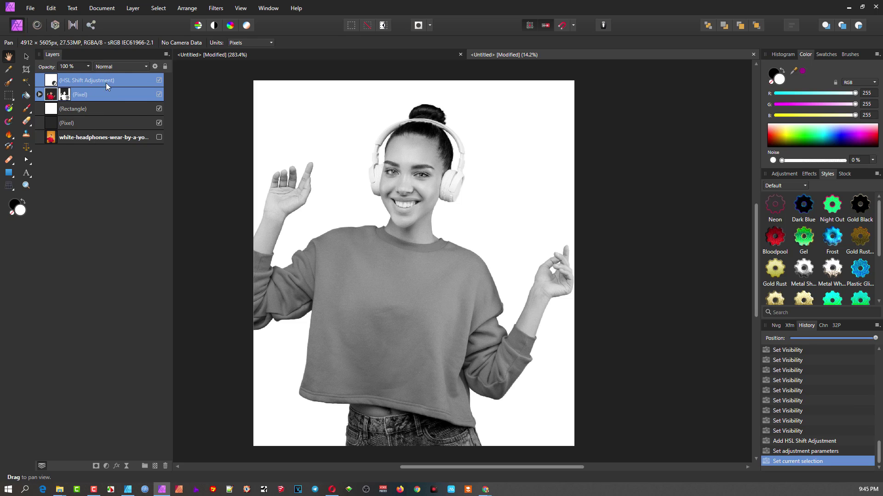
right_click(109, 94)
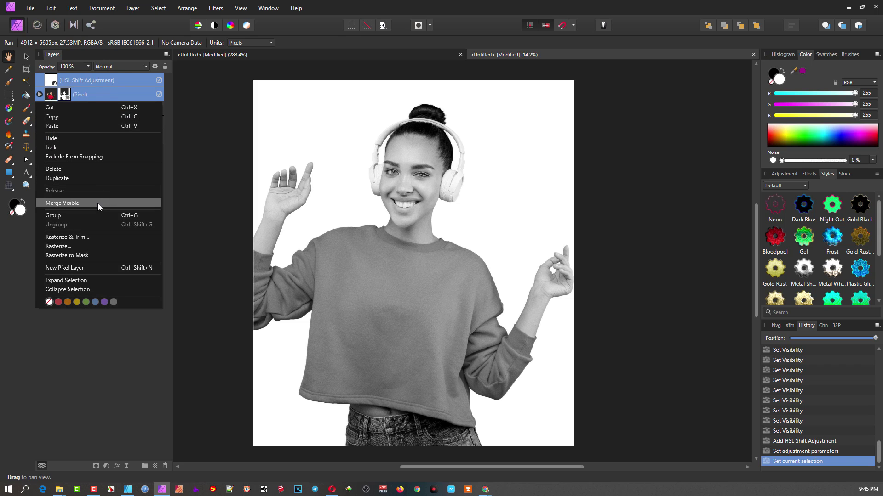
click(212, 119)
click(159, 108)
click(159, 123)
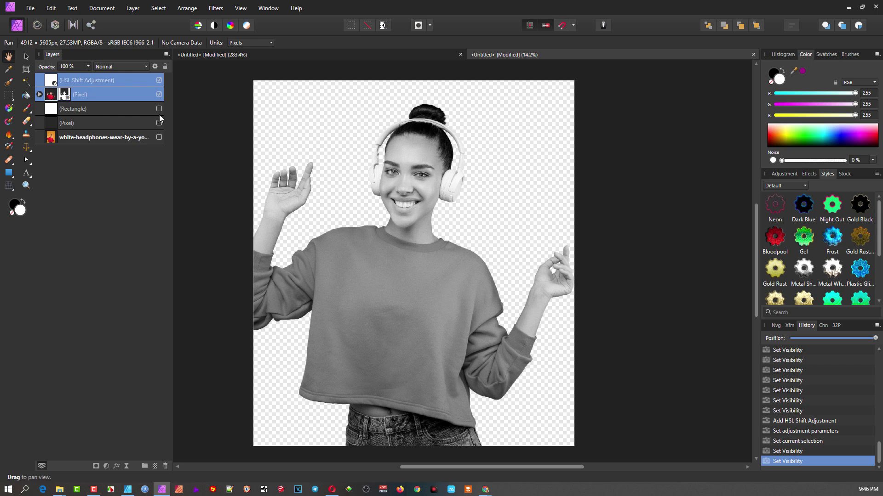
right_click(115, 76)
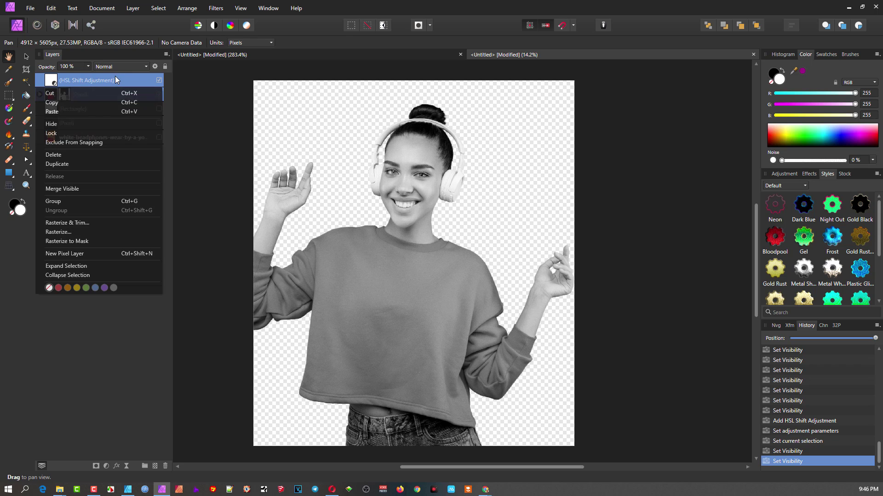
click(103, 188)
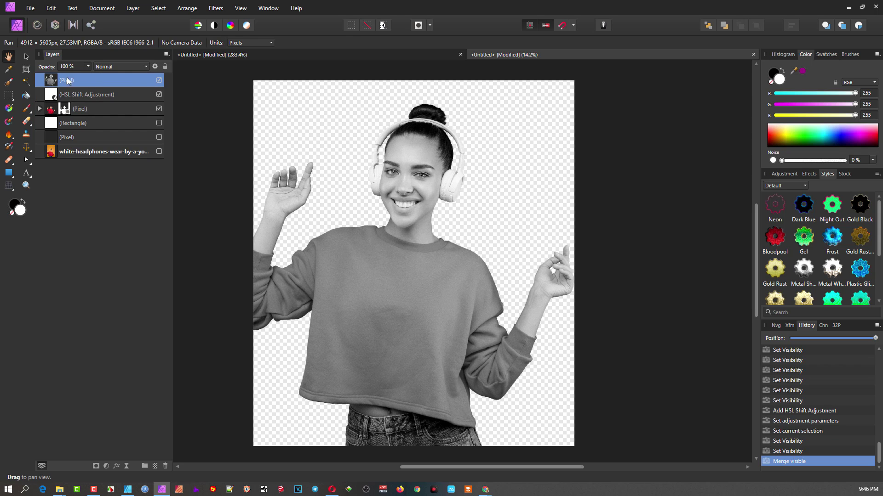
- Hide the HSL adjustment and the masked colour layer beneath the merged layer, and show the white rectangle as background
click(159, 109)
click(158, 109)
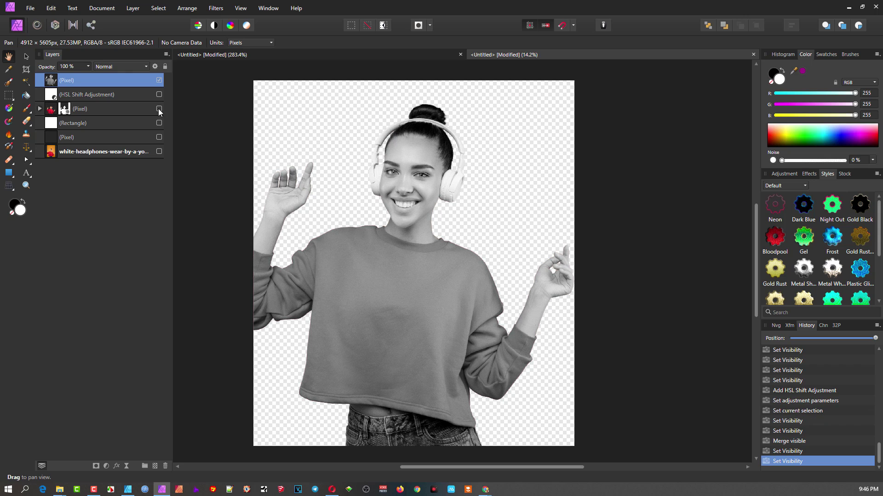
click(159, 81)
click(159, 81)
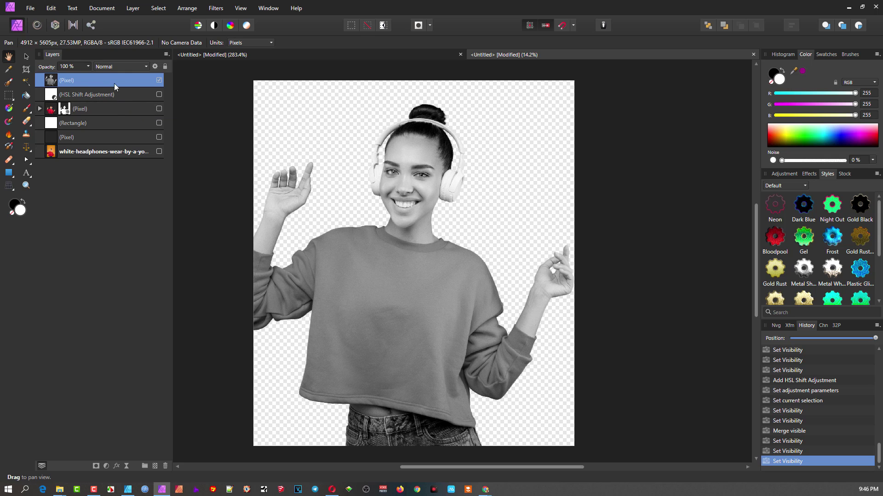
click(107, 124)
click(159, 123)
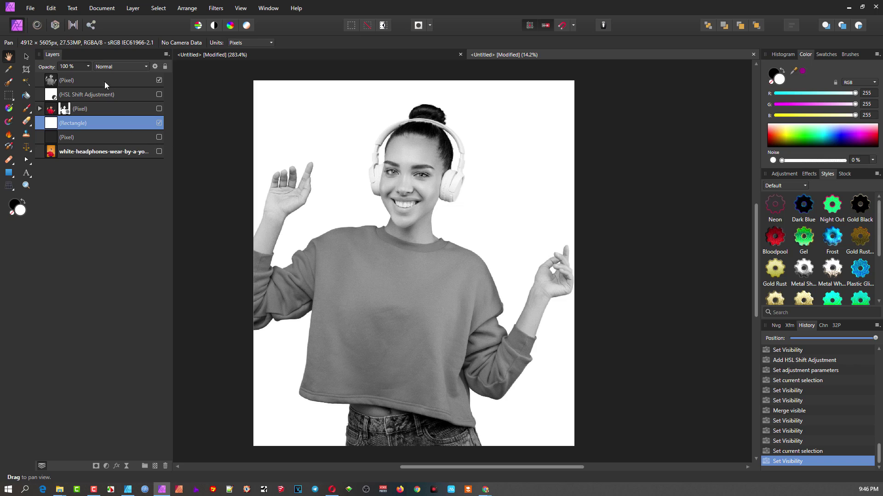
- Add a Gradient Map adjustment above the merged greyscale layer and remove its green middle stop
click(92, 81)
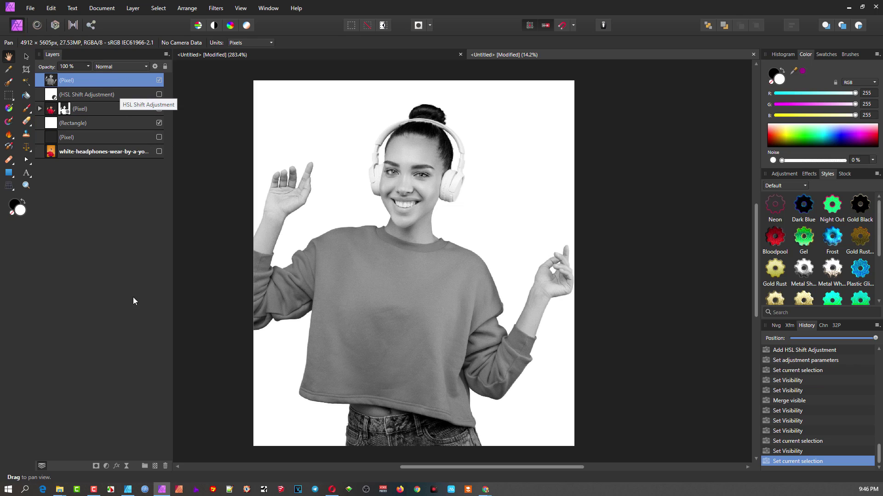
click(106, 467)
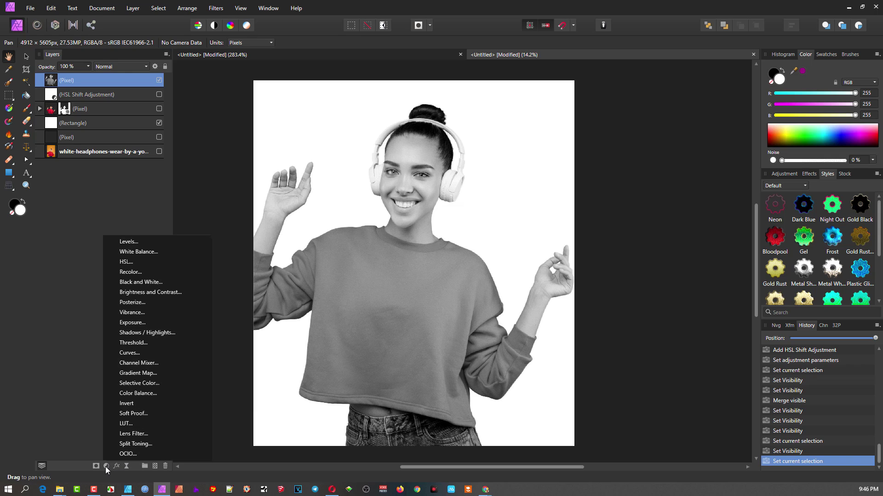
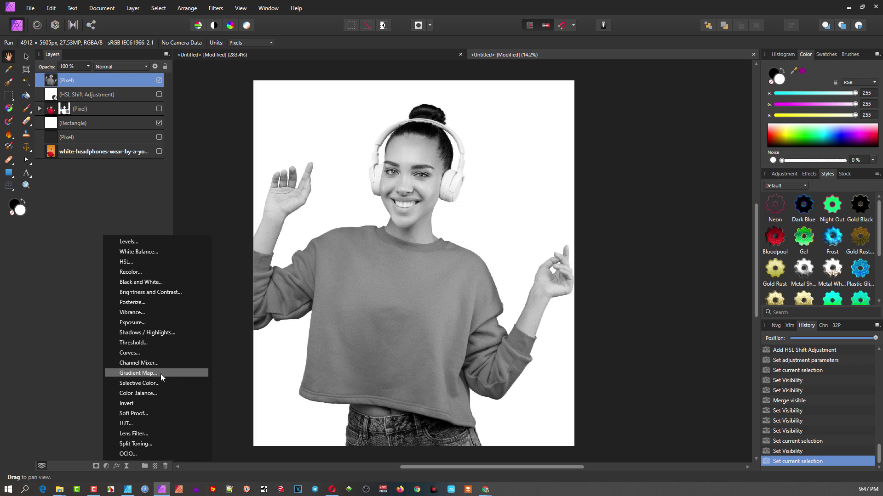
click(160, 373)
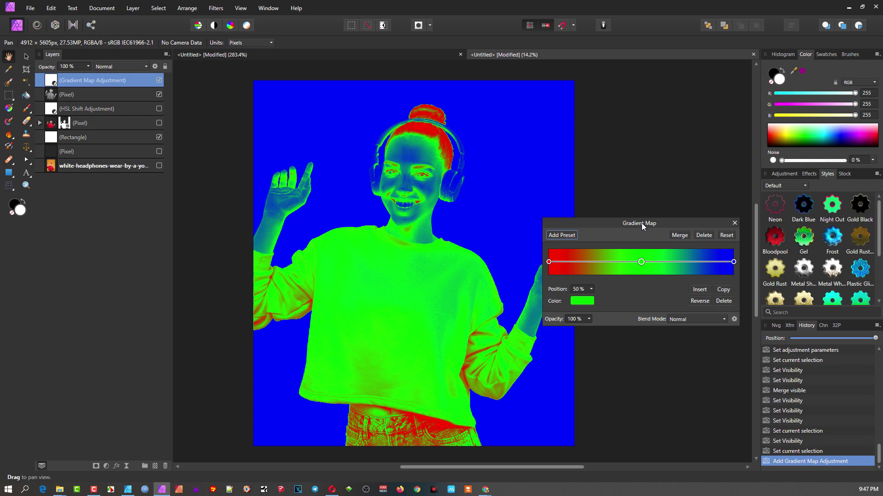
drag(642, 222, 620, 202)
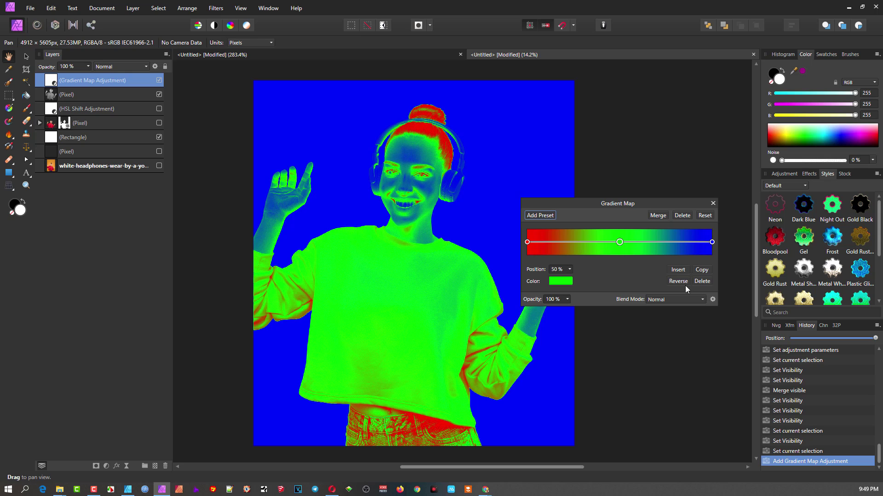
click(619, 244)
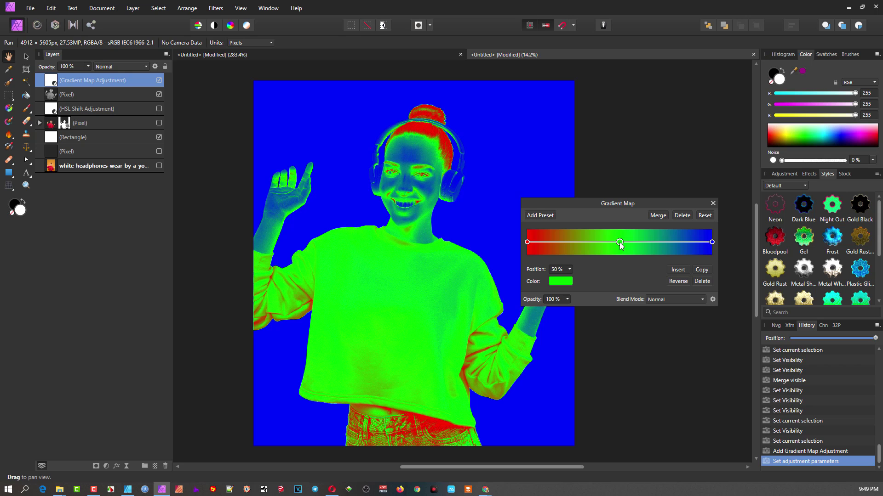
drag(620, 267, 620, 271)
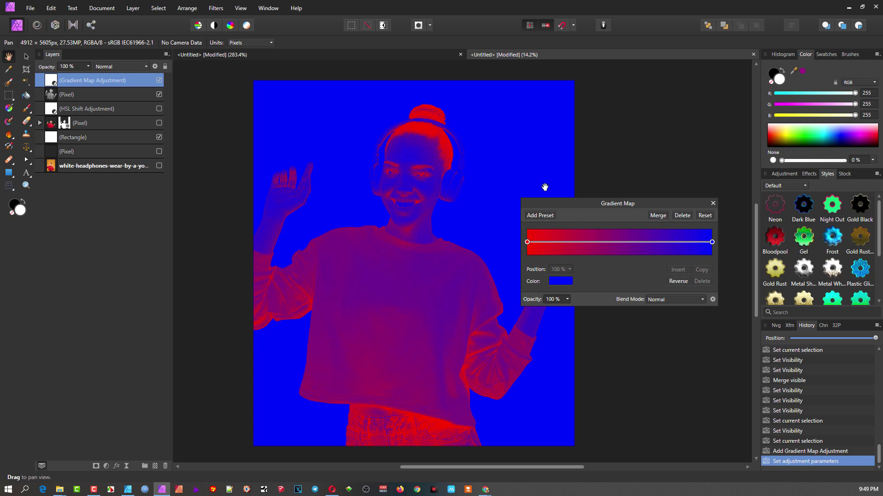
- Reverse the two-colour gradient map to run from blue to red, and check it against the Spotify duotone reference
click(527, 242)
click(569, 284)
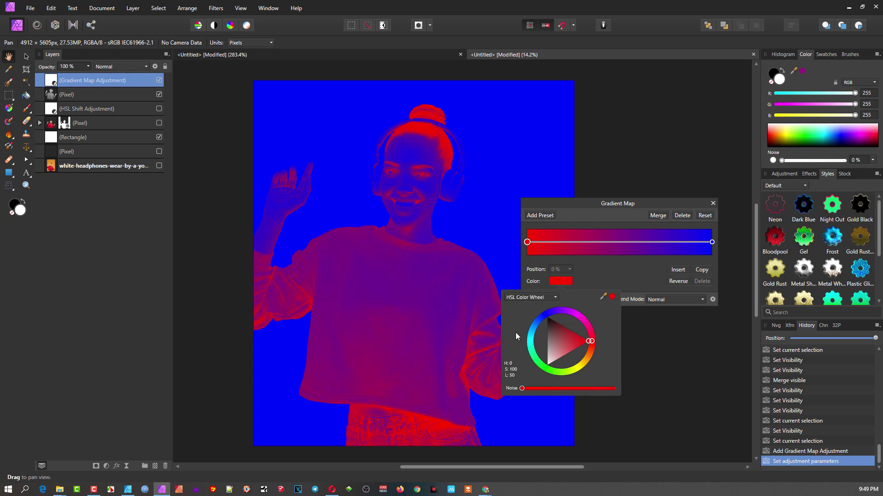
click(609, 268)
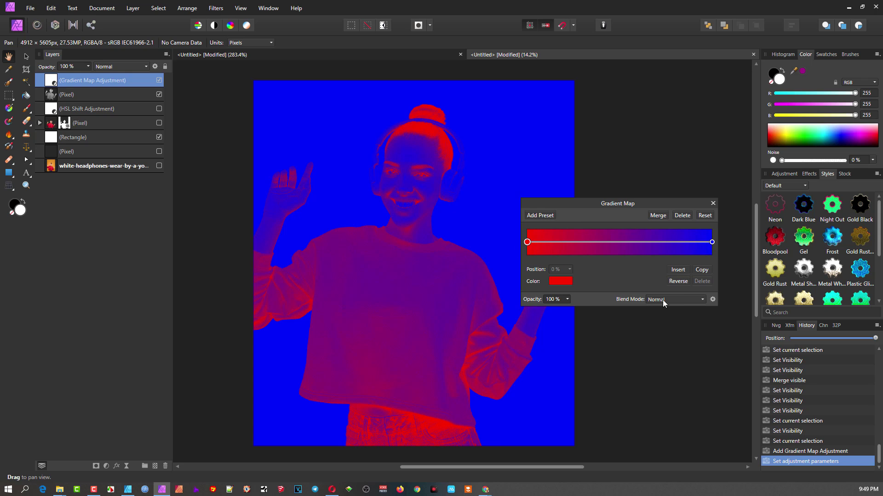
click(674, 280)
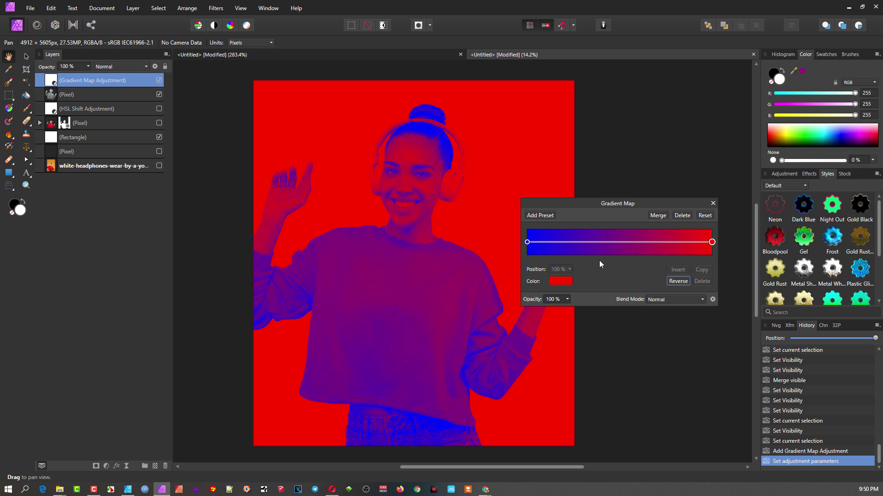
drag(601, 205, 662, 163)
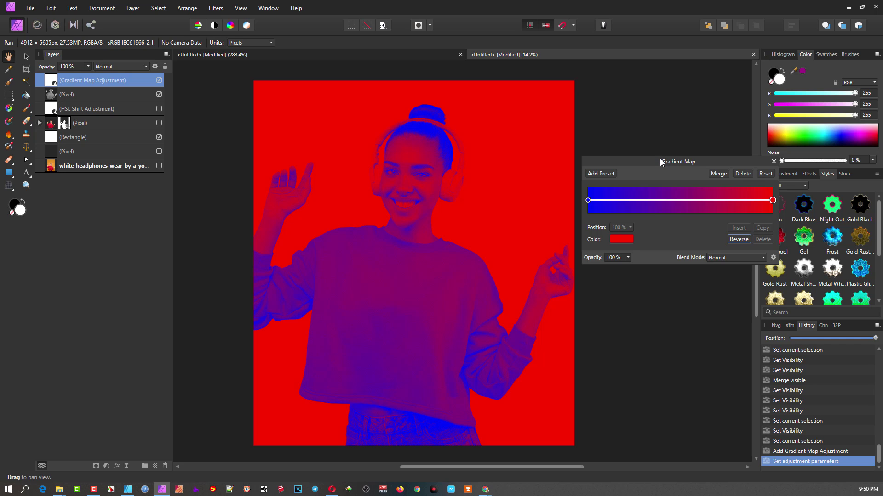
click(413, 57)
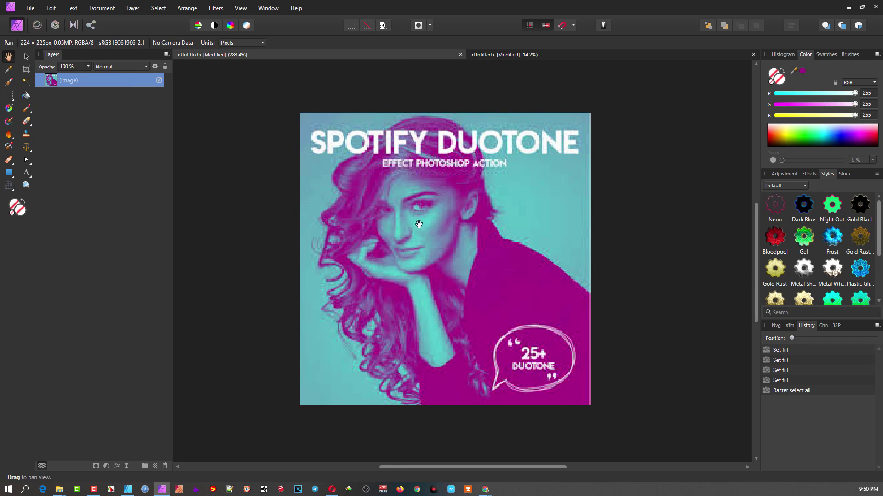
click(530, 56)
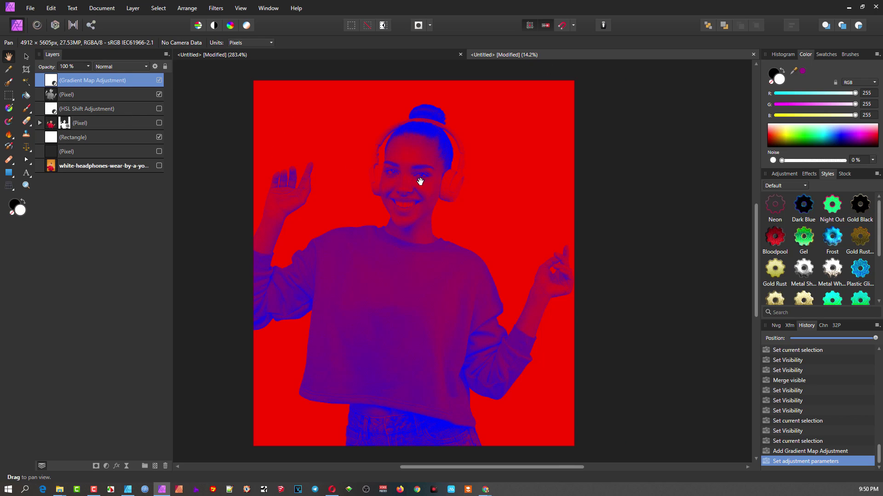
- Check the Spotify duotone reference, and change the gradient map's red stop to cyan with H 190, S 100, L 50
double_click(53, 84)
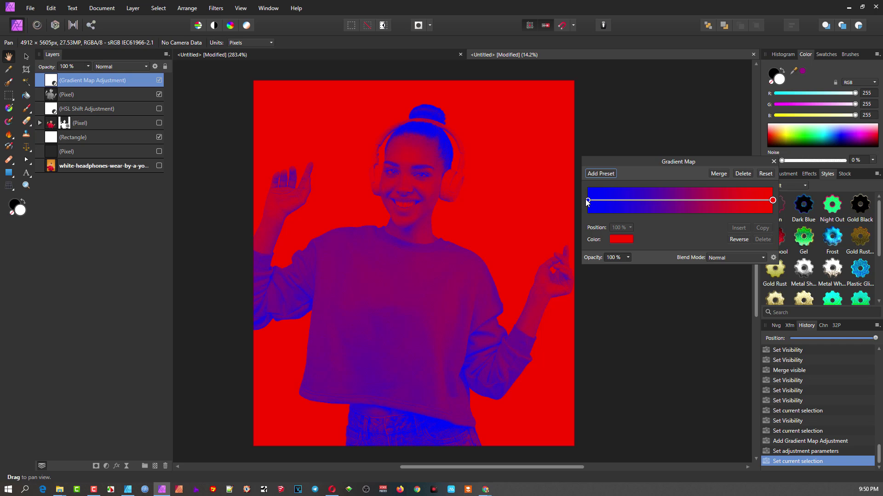
click(413, 57)
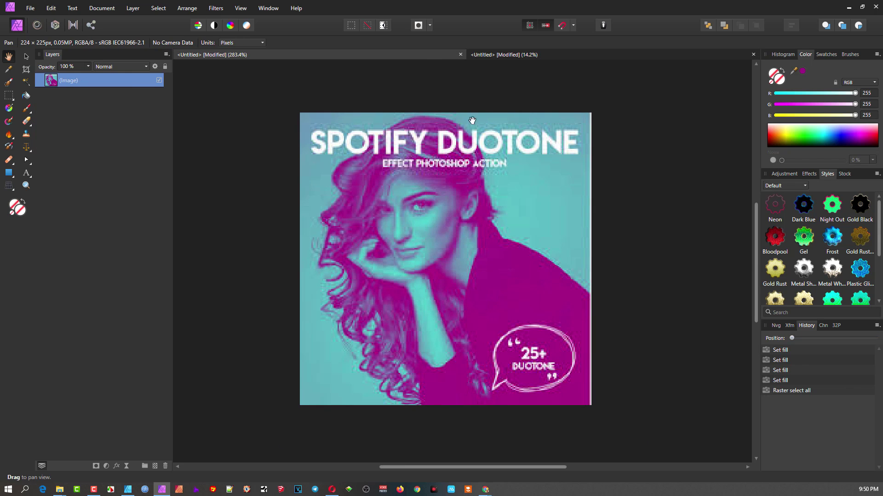
click(497, 53)
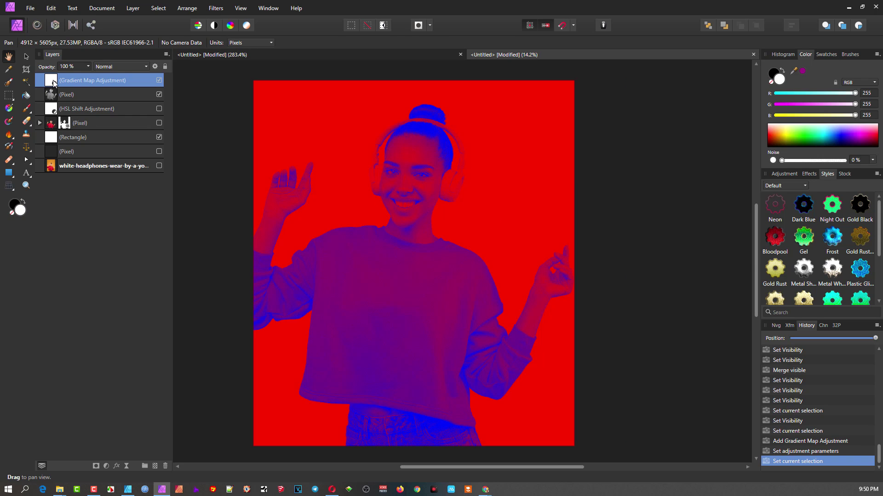
double_click(53, 82)
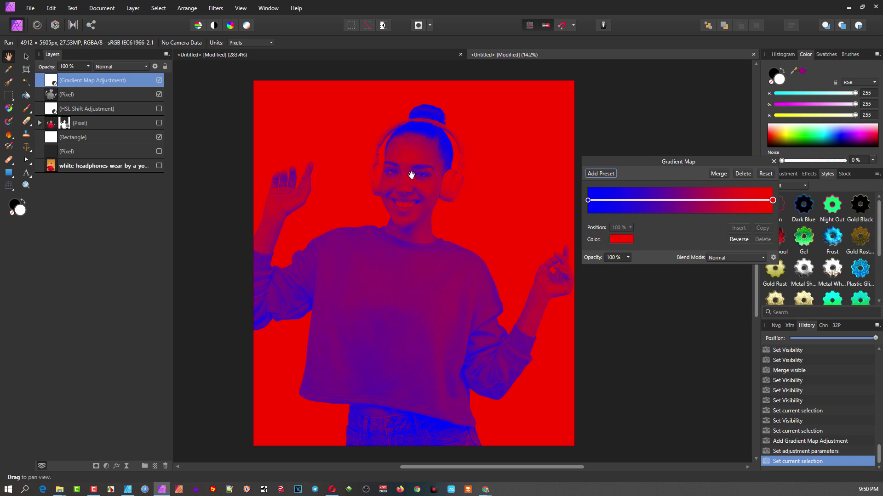
click(773, 201)
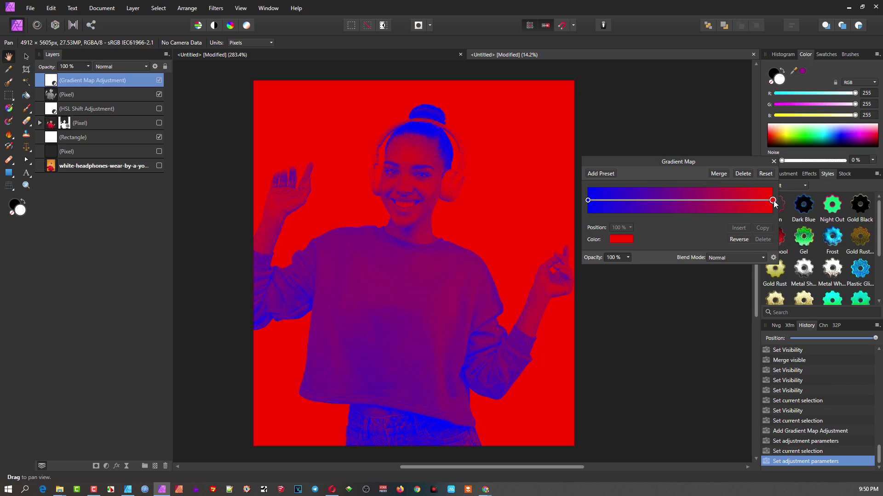
click(624, 239)
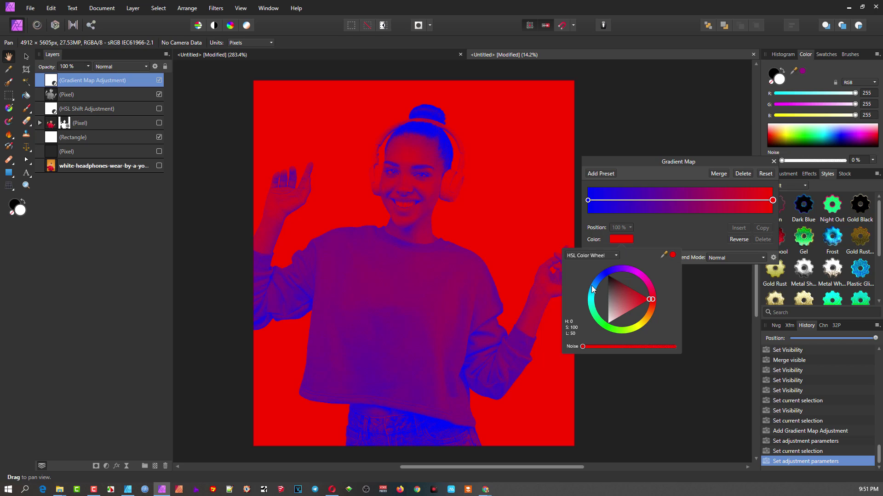
drag(592, 293, 587, 295)
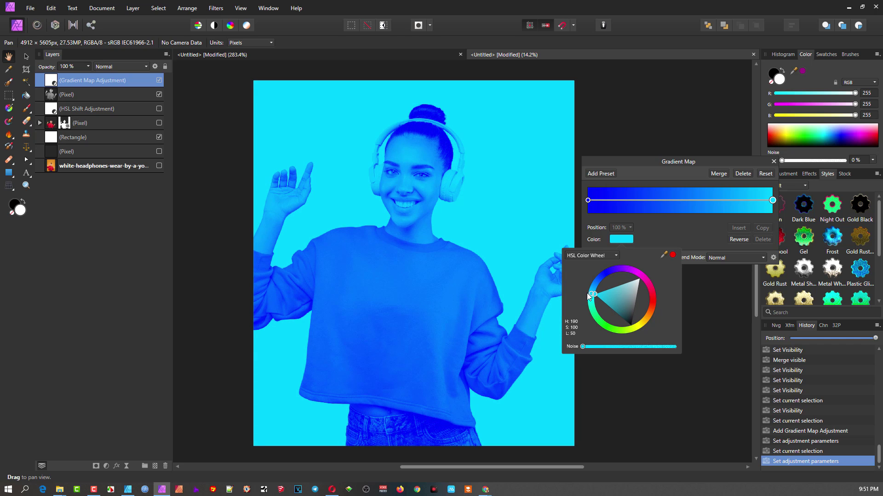
- Compare the photo with the duotone reference again, and soften the gradient map's cyan stop to a paler cyan
click(349, 54)
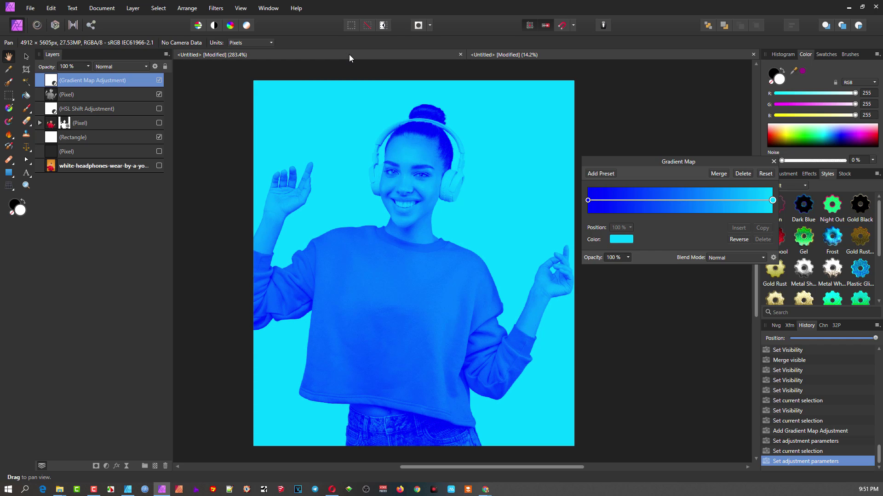
click(513, 54)
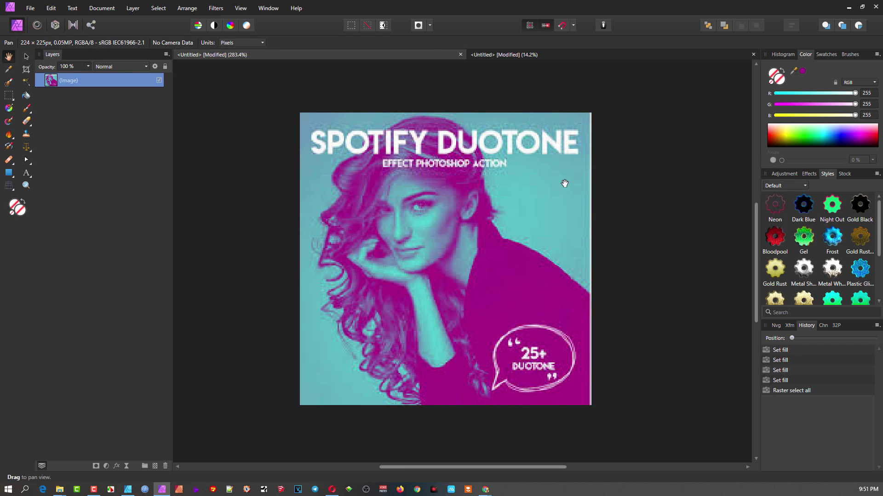
click(536, 56)
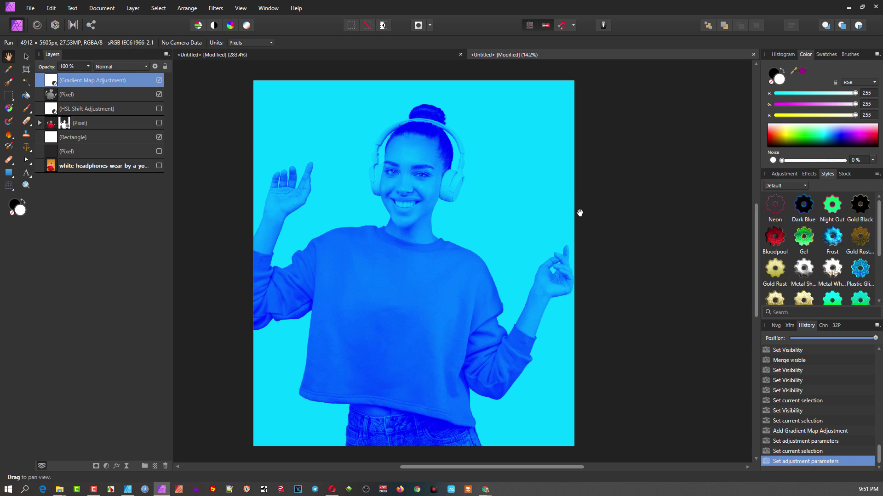
double_click(48, 81)
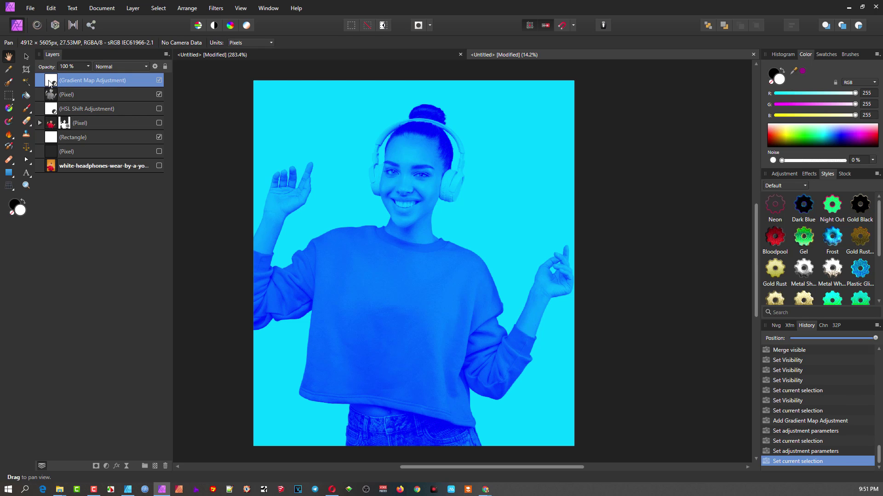
click(628, 240)
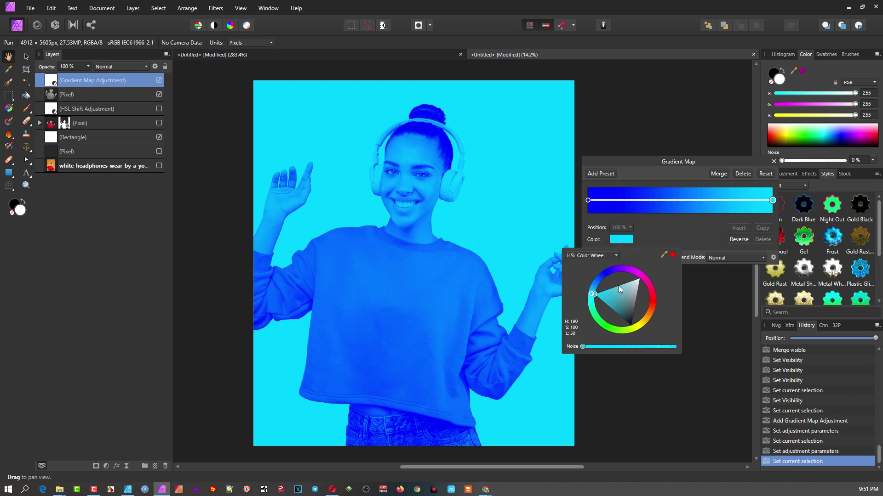
mouse_move(619, 285)
mouse_down()
mouse_move(603, 301)
mouse_move(609, 286)
mouse_up()
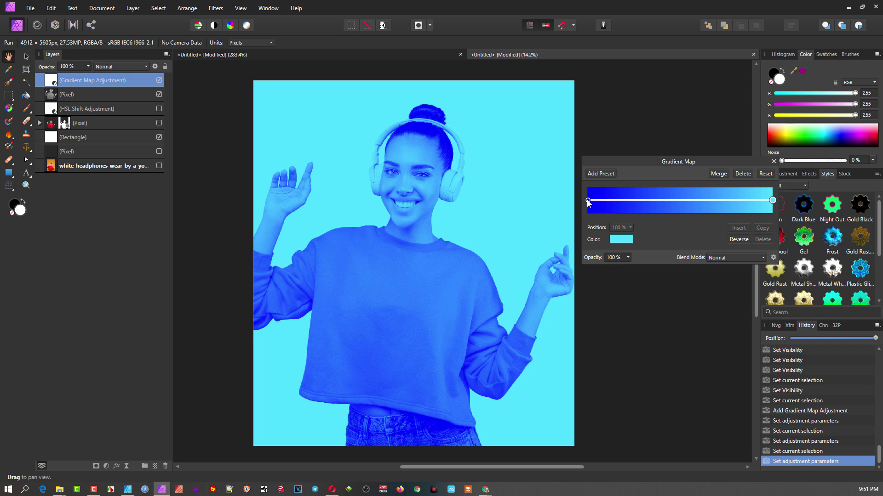
- Change the gradient map's blue stop at 0 % to a dark magenta-purple
click(587, 201)
click(621, 240)
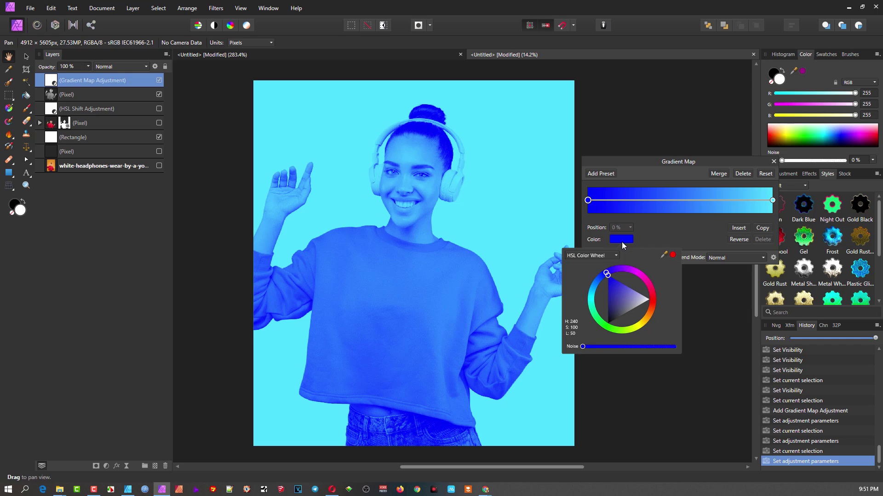
click(645, 276)
mouse_move(651, 285)
mouse_down()
mouse_move(656, 297)
mouse_move(649, 273)
mouse_move(627, 286)
mouse_up()
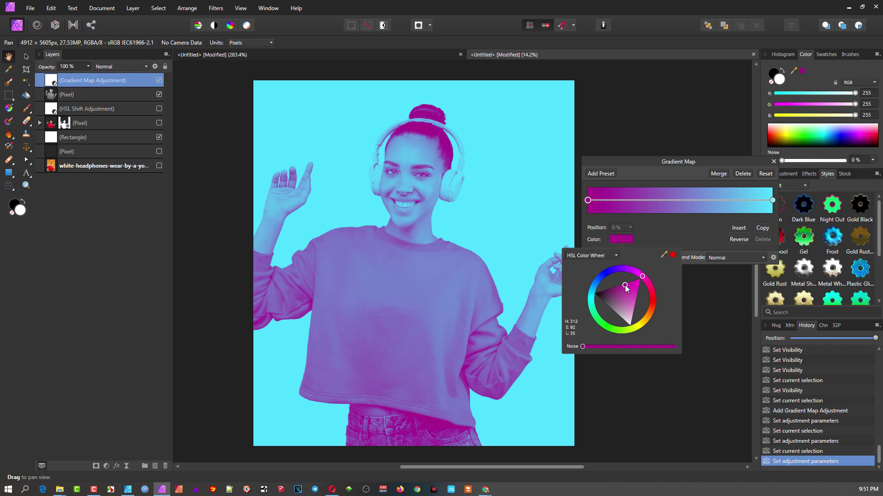
drag(625, 285, 626, 287)
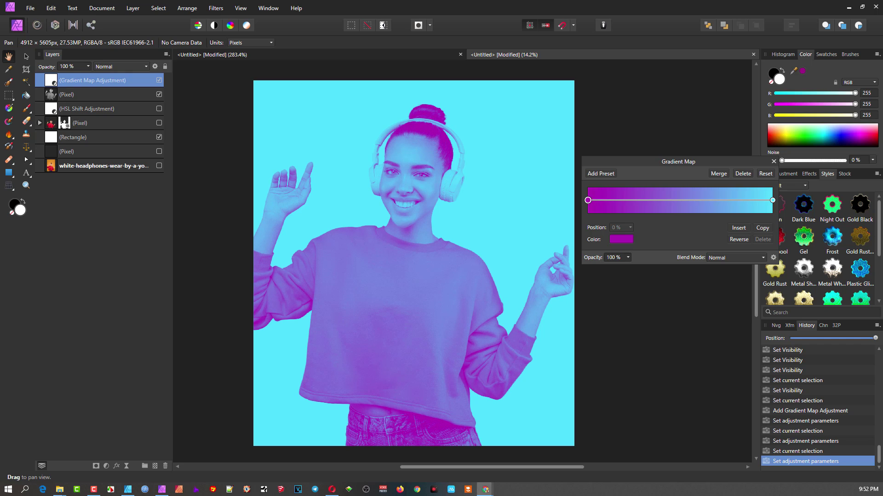
- Float the Spotify duotone reference over the photo to compare both images, and close the reference without saving
click(352, 56)
drag(354, 56, 426, 238)
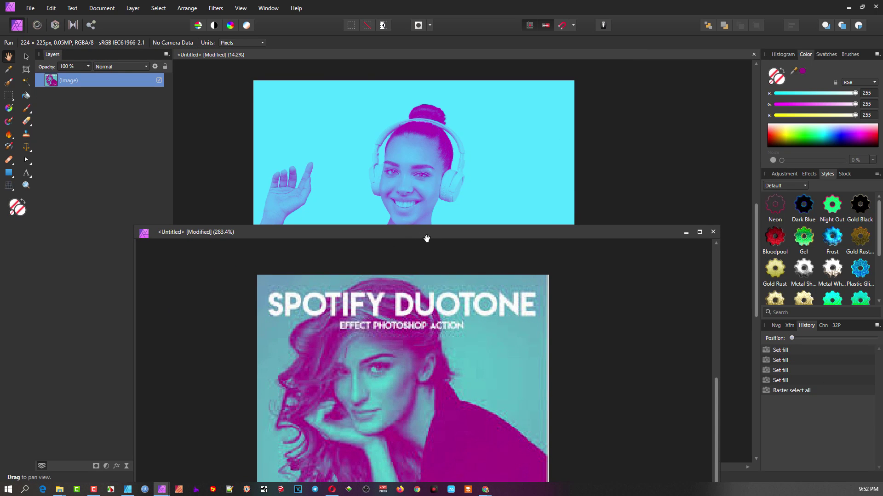
scroll(432, 246, down, 3)
scroll(444, 192, down, 3)
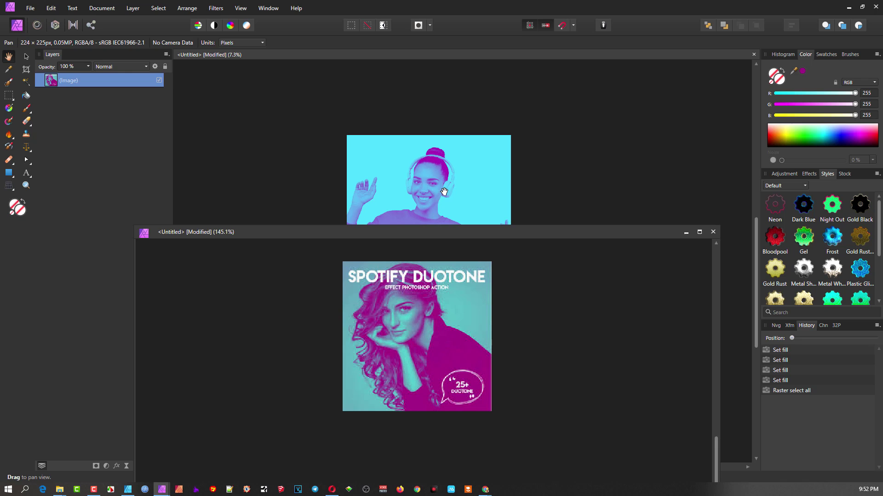
click(434, 142)
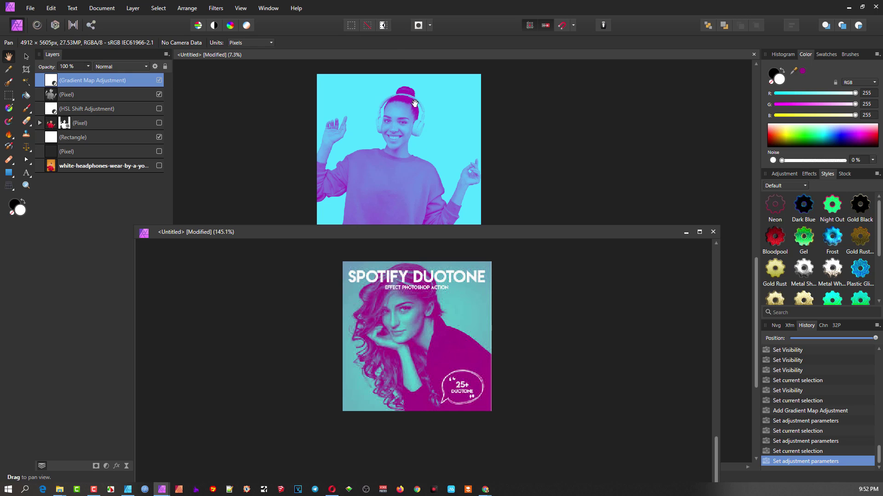
click(713, 233)
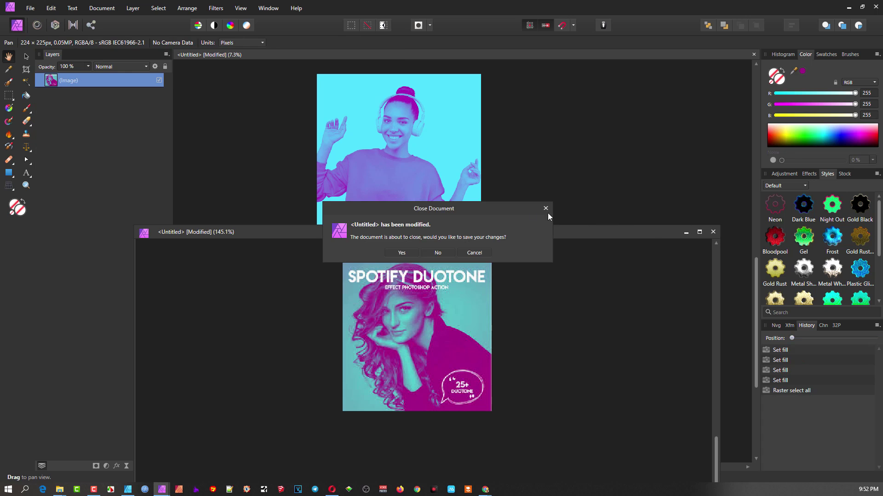
click(437, 253)
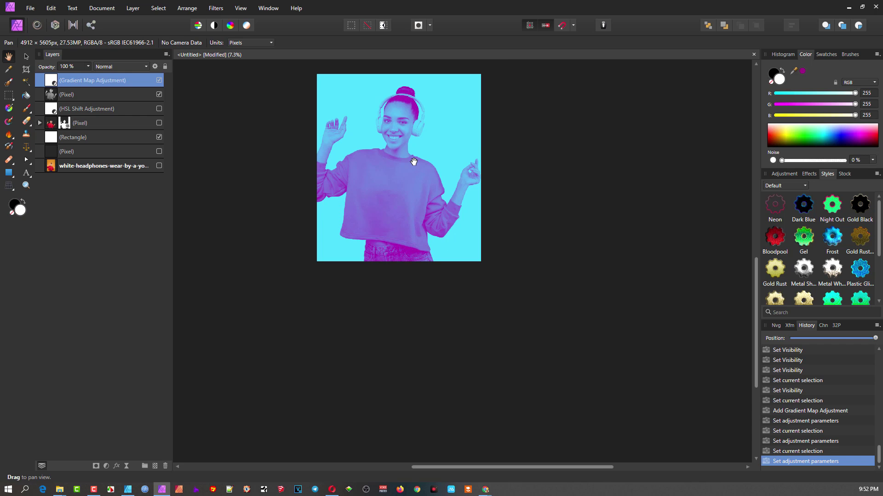
- Copy the Gradient Map adjustment and the greyscale pixel layer into a new document created from the clipboard
scroll(414, 156, up, 2)
drag(400, 131, 323, 198)
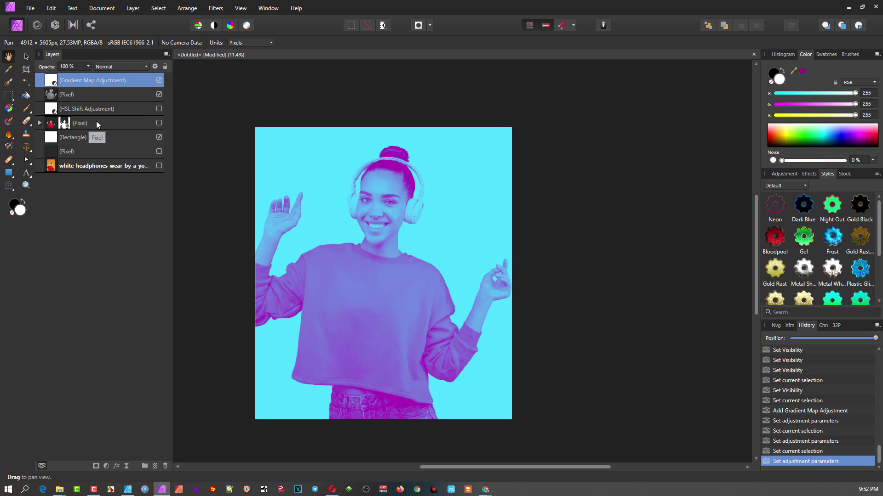
ctrl+click(87, 95)
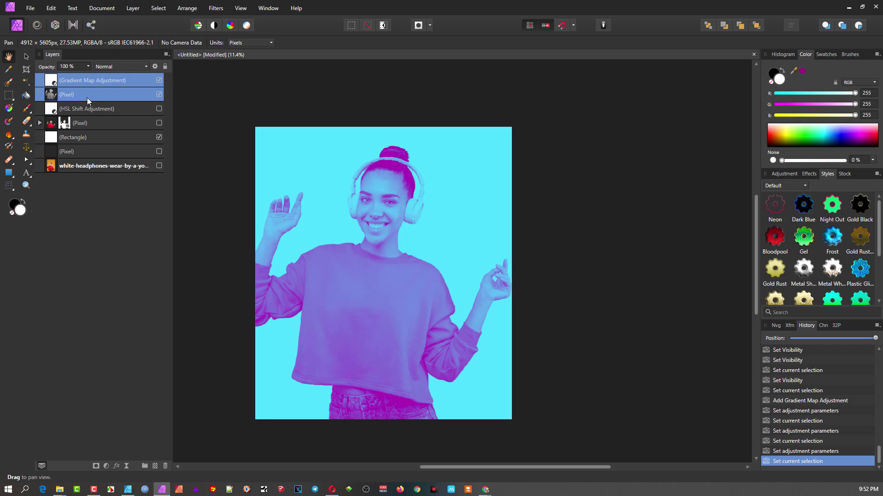
click(30, 8)
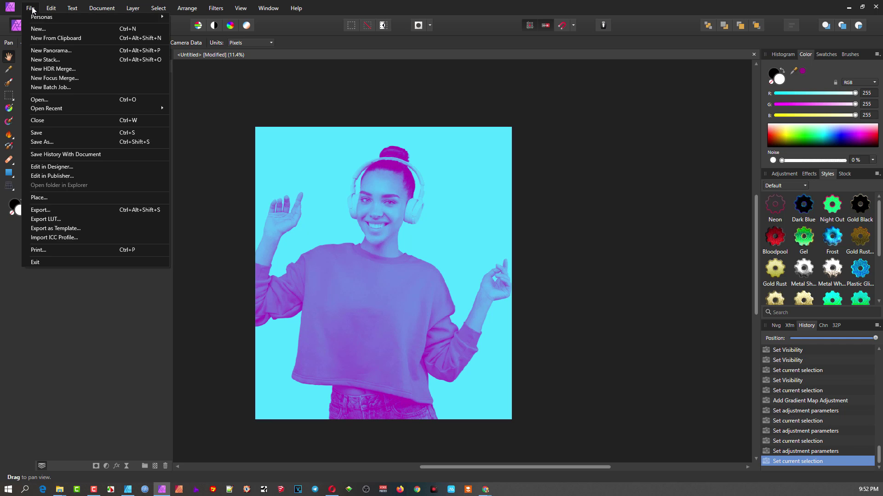
click(44, 37)
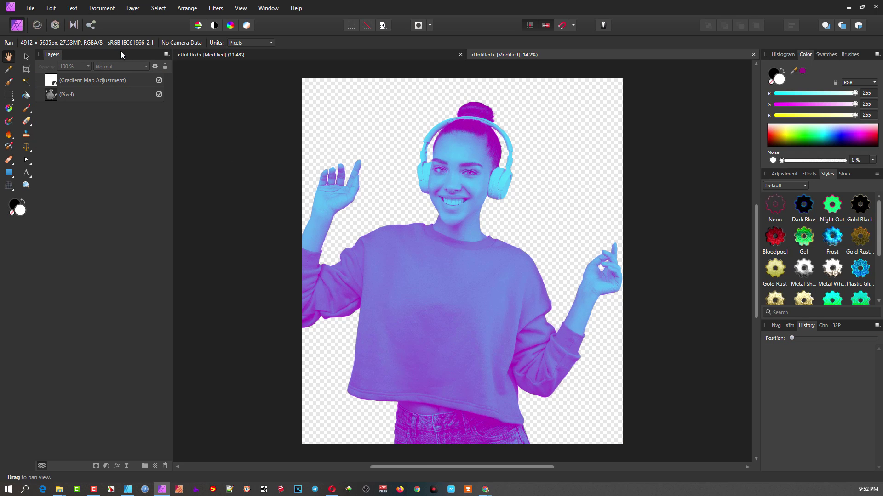
- Draw a white rectangle covering the whole canvas and move it beneath the greyscale woman layer as background
scroll(281, 122, down, 1)
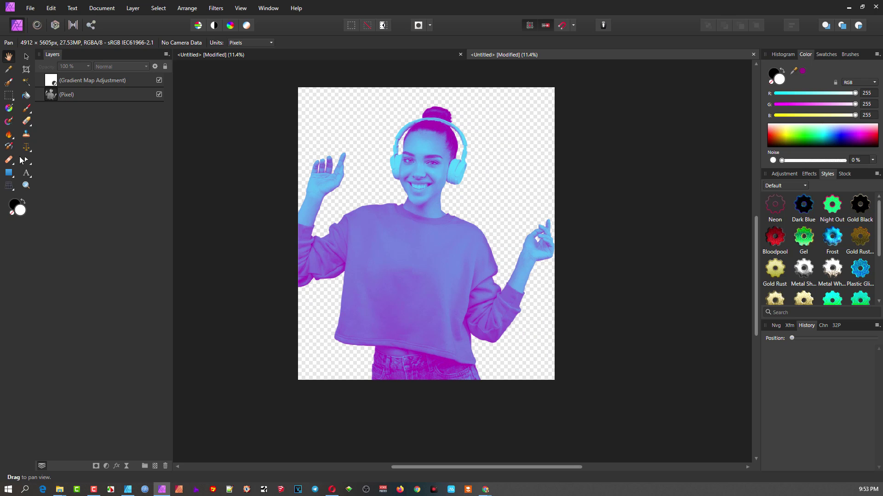
click(12, 178)
click(44, 173)
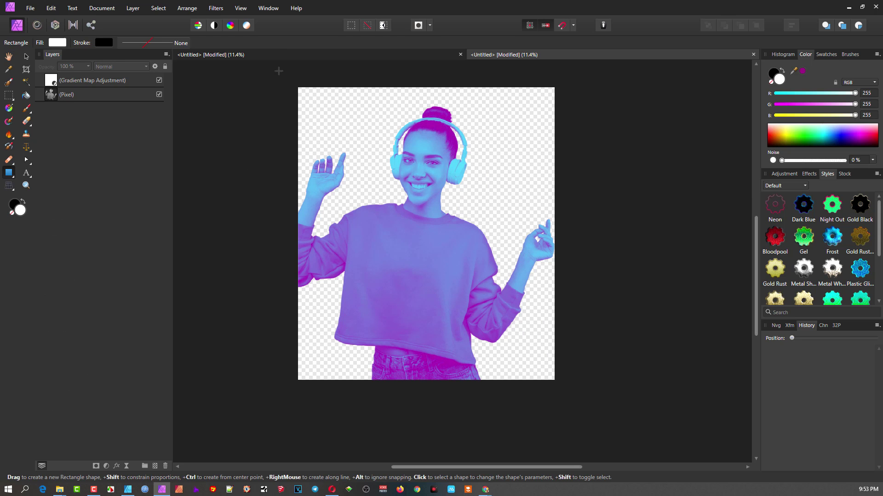
drag(275, 73, 589, 395)
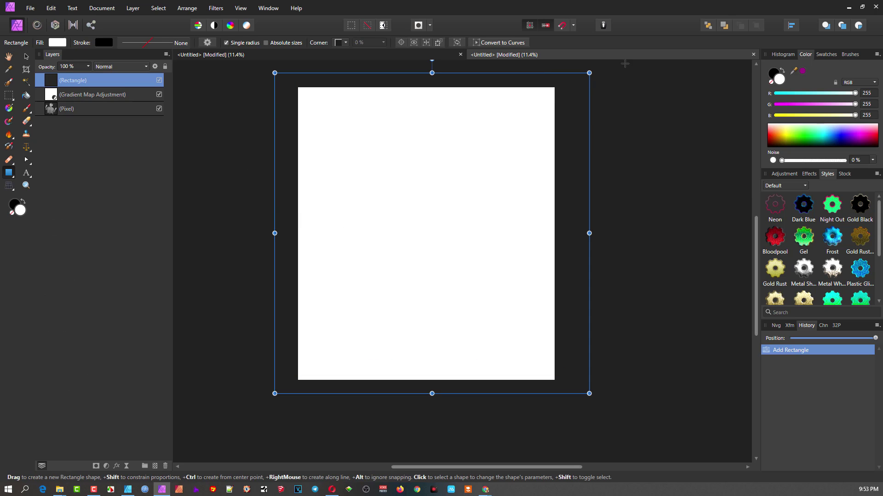
click(724, 26)
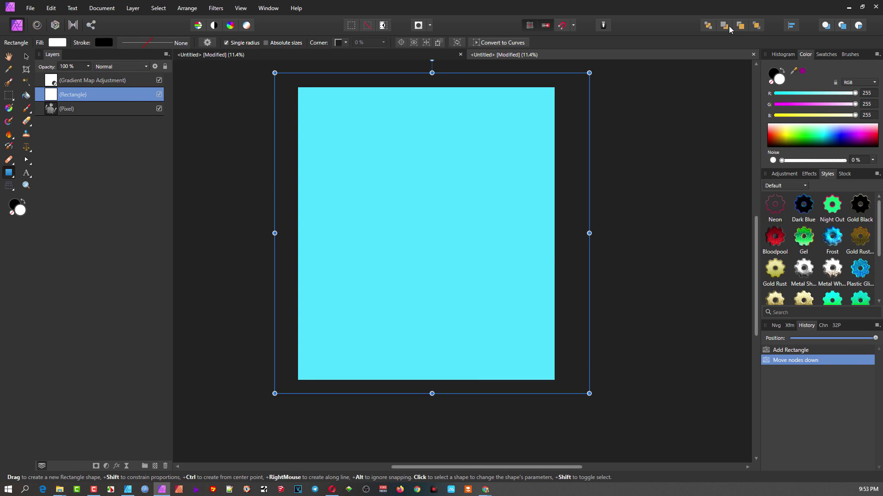
click(728, 28)
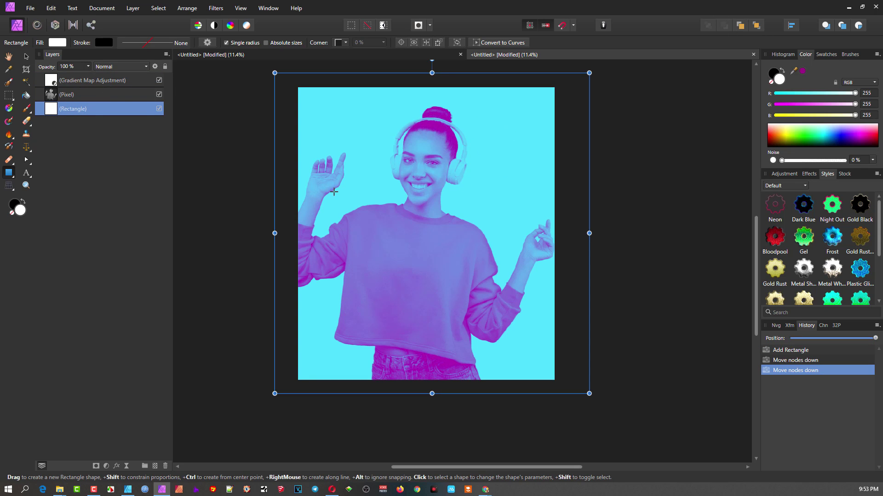
- Change the gradient map's cyan stop to yellow with H 49, S 100, L 66 in the new document
scroll(340, 213, up, 2)
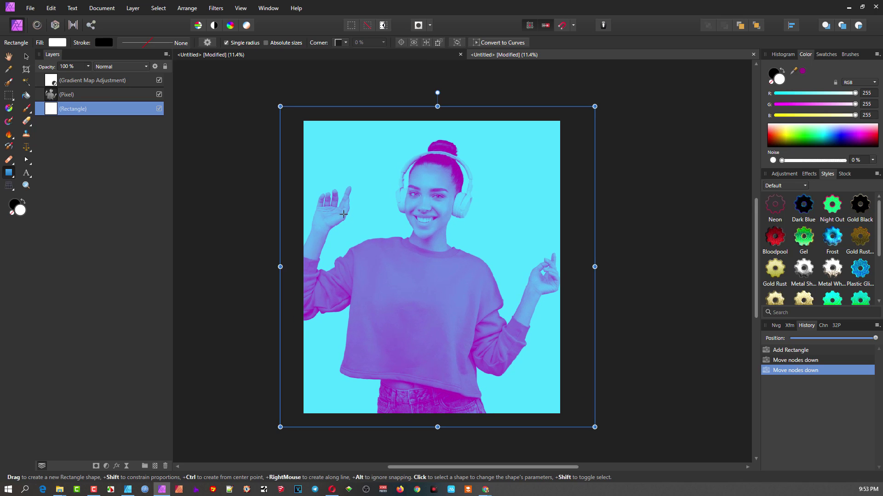
scroll(344, 214, up, 1)
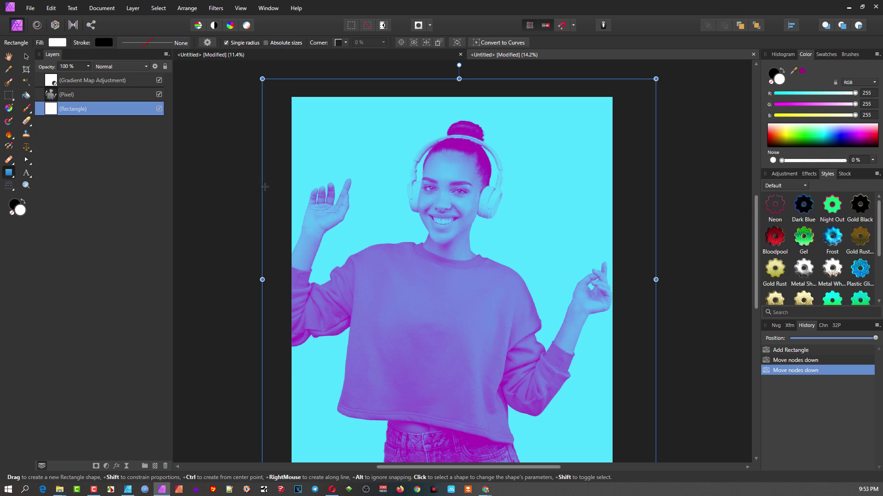
double_click(52, 81)
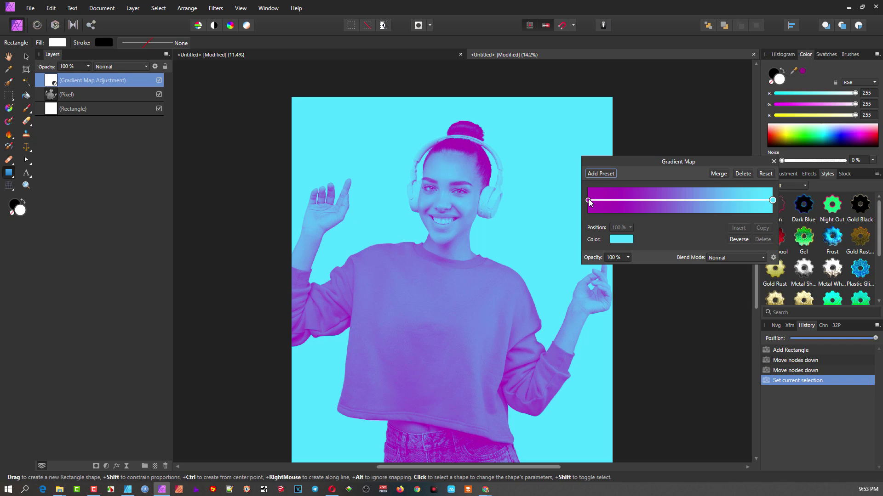
click(772, 200)
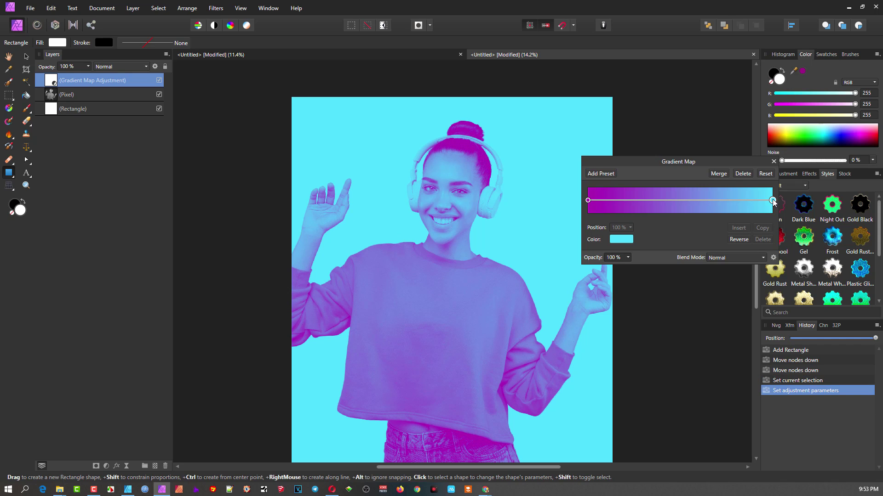
click(616, 241)
mouse_move(643, 321)
mouse_down()
mouse_move(633, 327)
mouse_move(644, 326)
mouse_up()
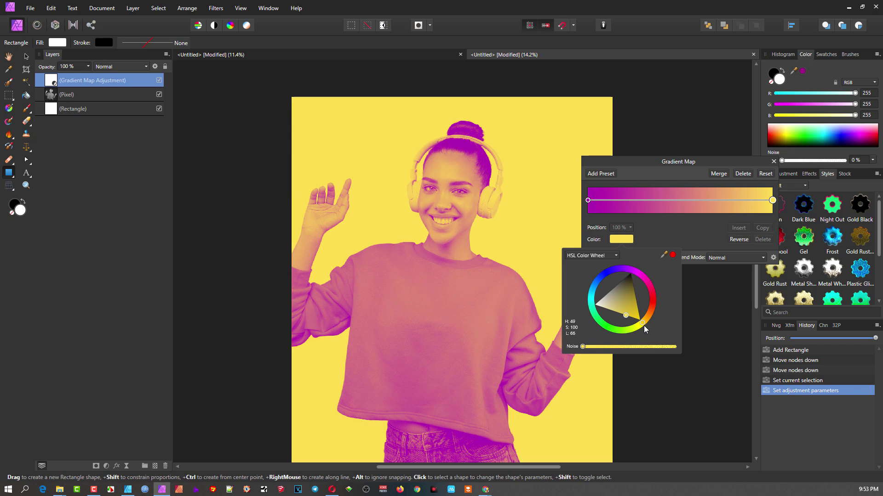
- Close the gradient map settings and add the artistic text "DUTONE" at about 471 pt across the lower part of the sweater
click(682, 139)
scroll(620, 184, down, 3)
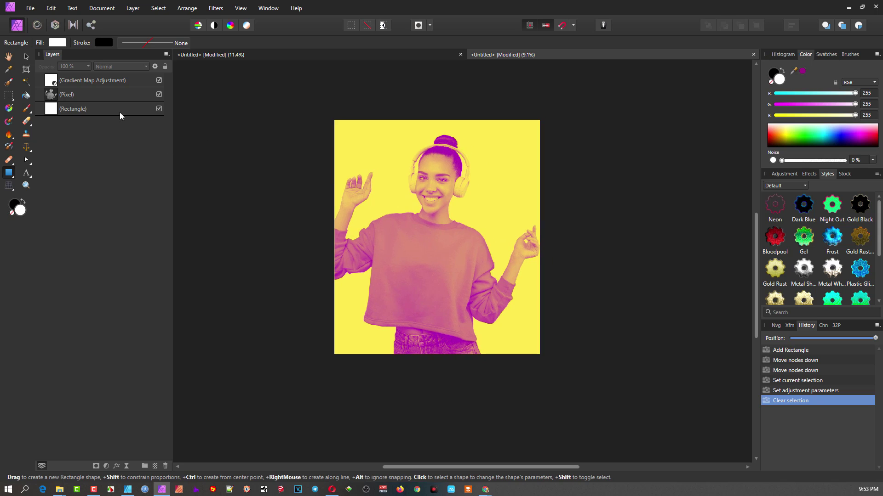
drag(26, 173, 47, 178)
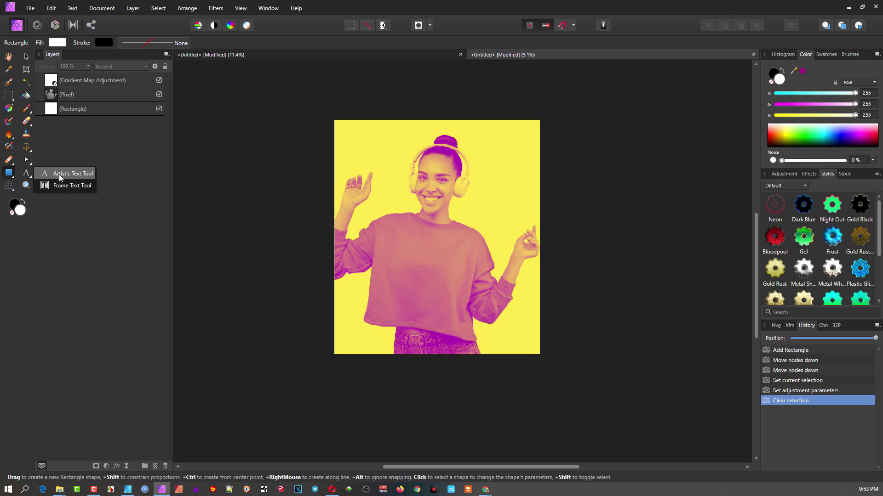
click(62, 178)
drag(367, 298, 367, 316)
text(DUTONE)
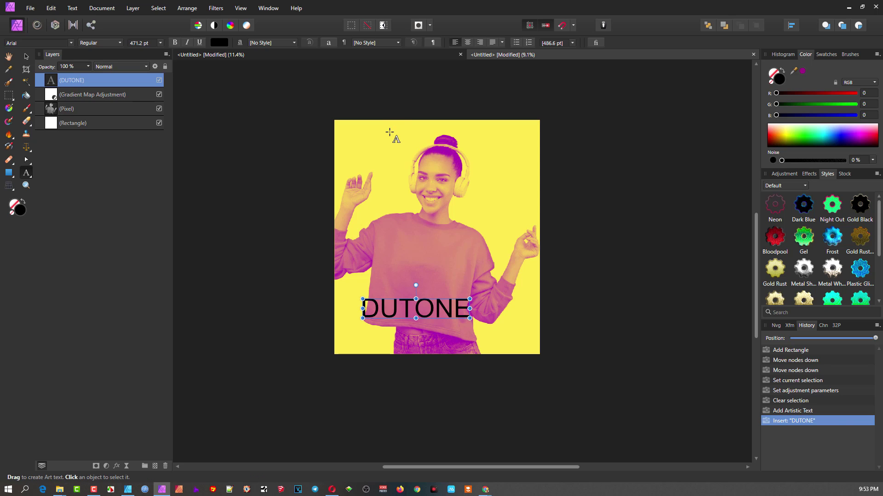
- Make the whole DUTONE text bold and fill it with light grey, H 0, S 0, L 88
key(ctrl+a)
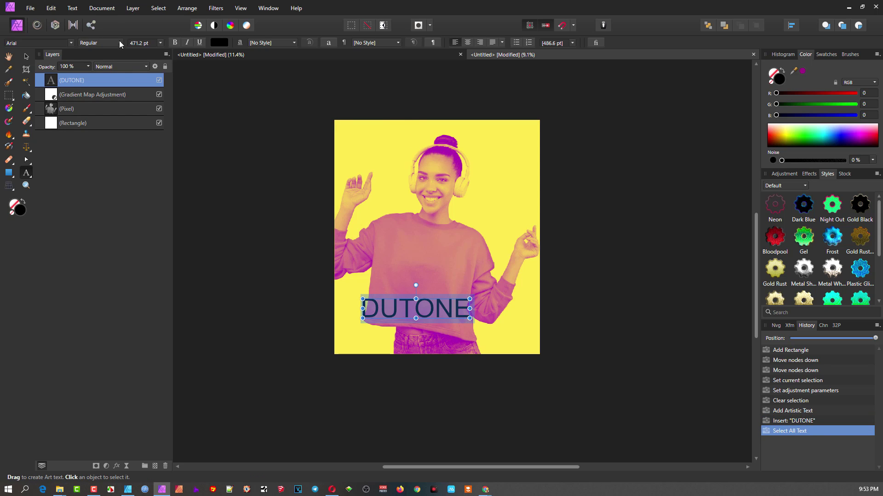
click(175, 43)
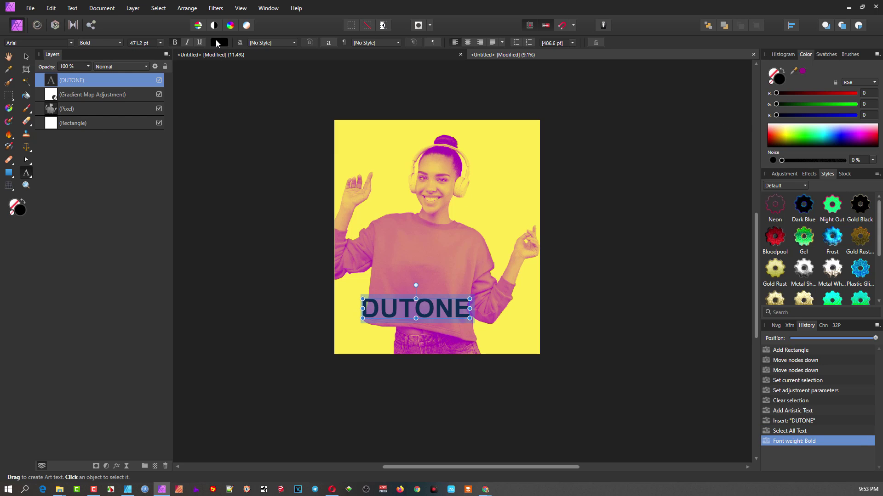
click(217, 42)
drag(207, 136, 206, 137)
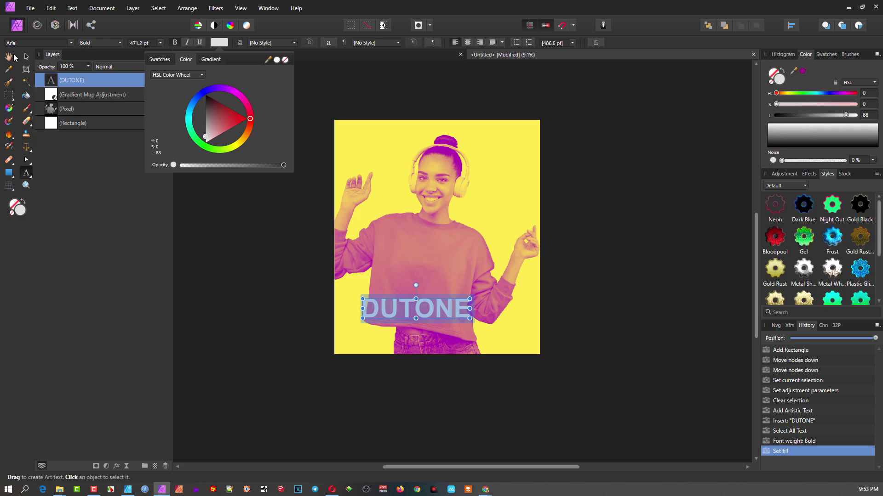
- Move the DUTONE text to the image's lower-right corner and darken its fill to grey with S 0, L 62
click(27, 56)
drag(417, 314, 478, 339)
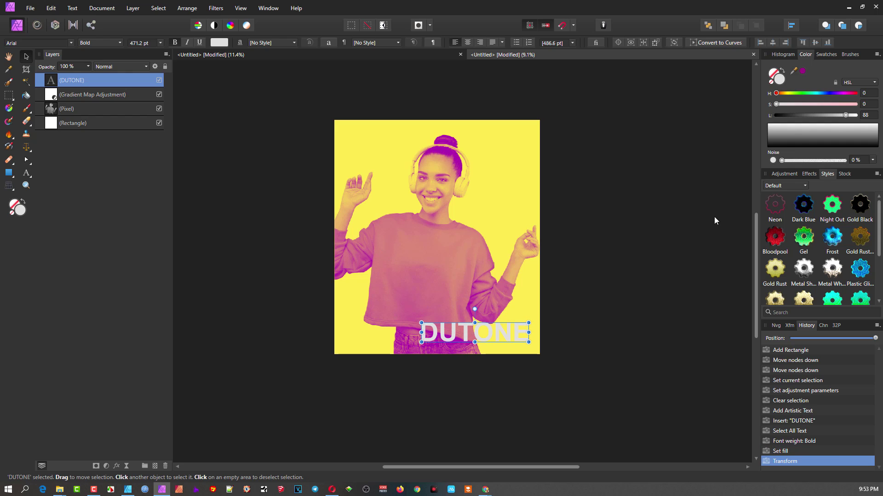
mouse_move(787, 139)
mouse_down()
mouse_move(801, 131)
mouse_move(791, 138)
mouse_up()
drag(780, 94, 792, 93)
scroll(500, 299, up, 2)
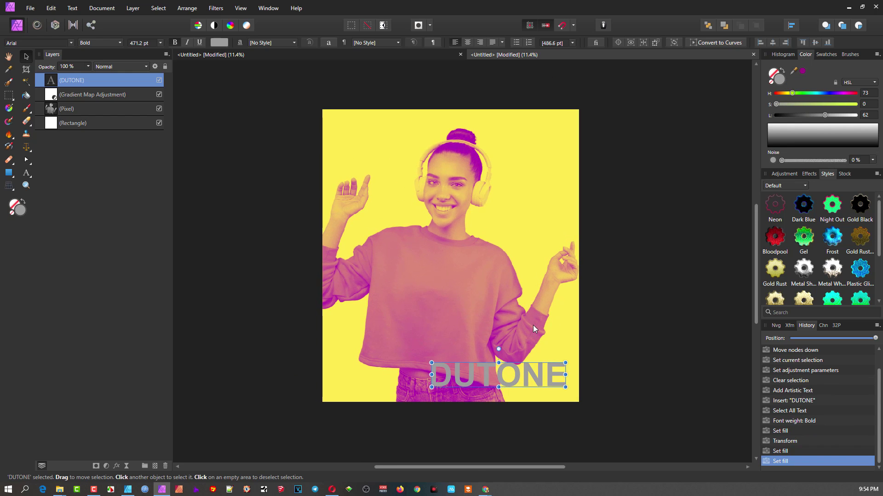
scroll(534, 325, up, 1)
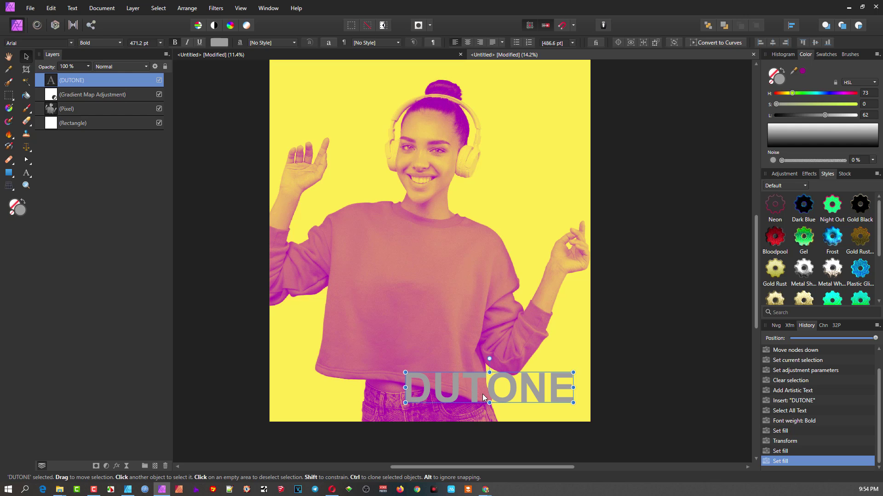
scroll(462, 359, down, 2)
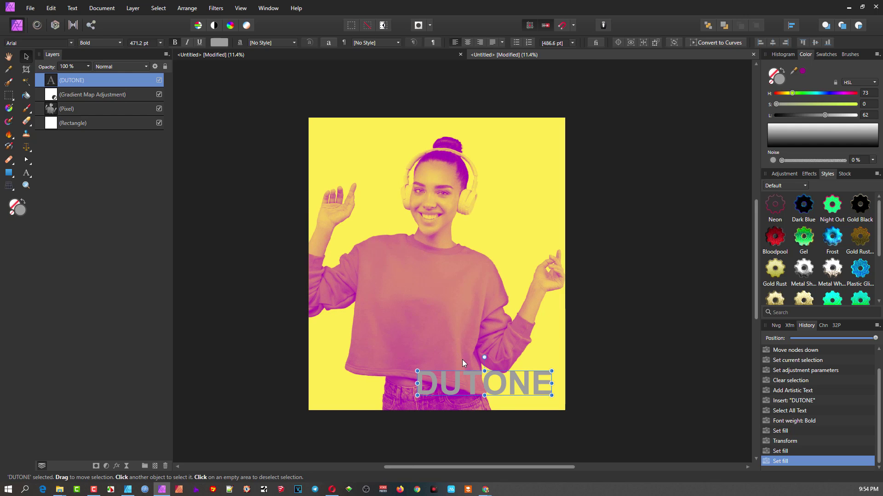
- In the cyan and purple document, add an intermediate stop to the gradient map and position it at 35 %
click(410, 57)
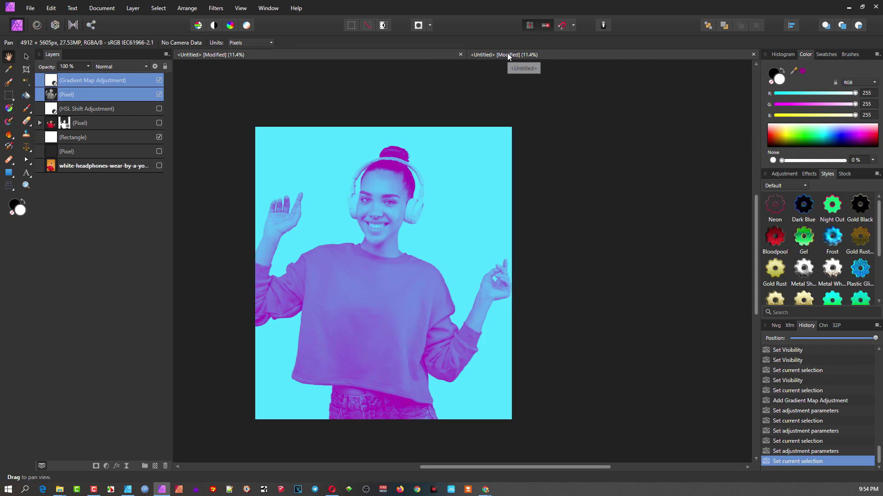
click(508, 55)
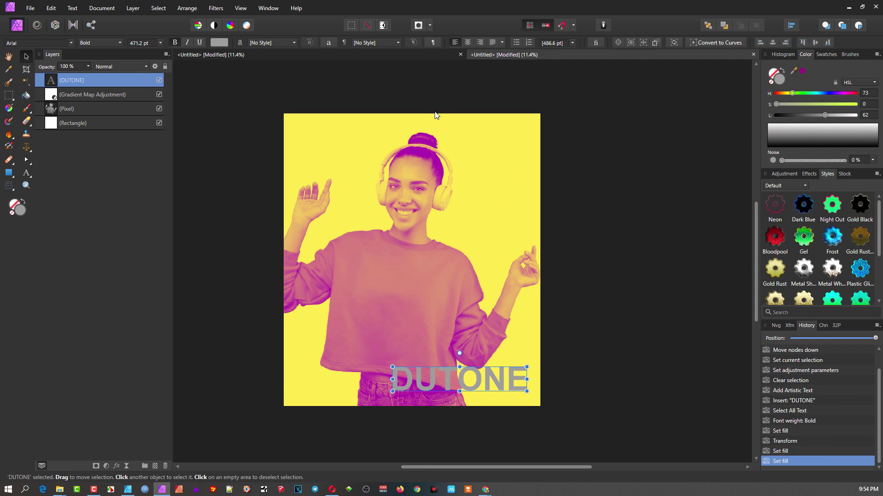
click(360, 54)
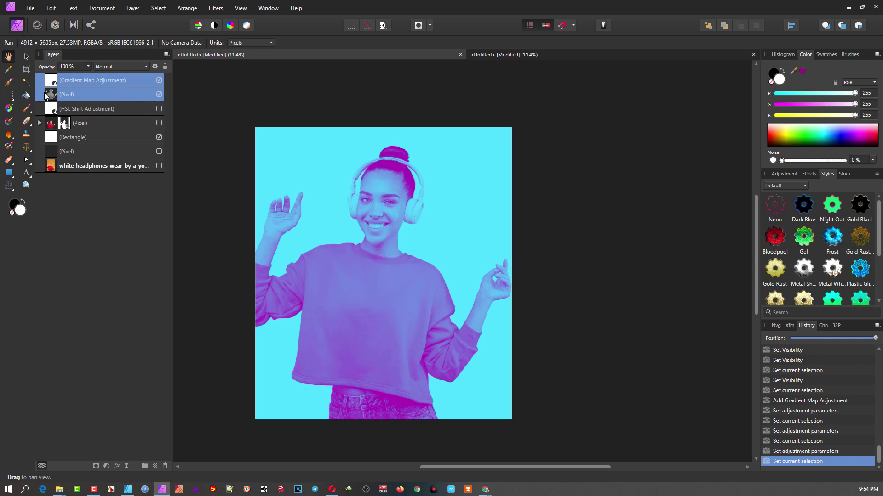
double_click(58, 82)
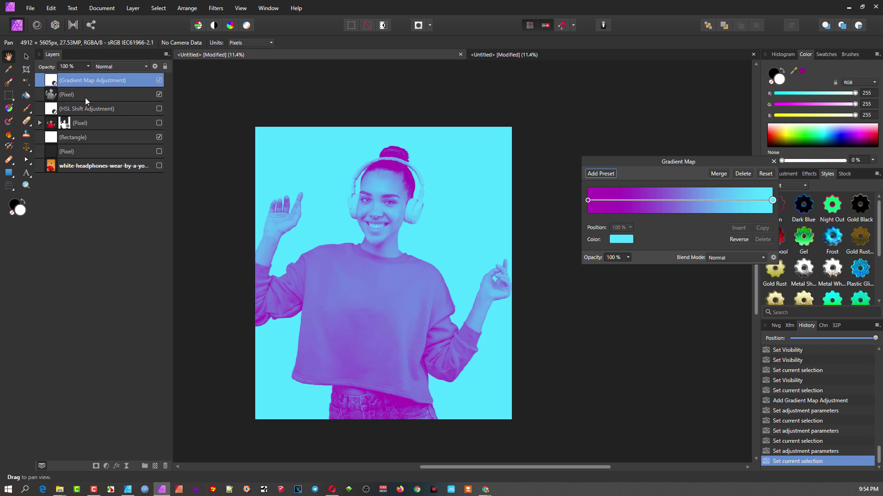
click(641, 201)
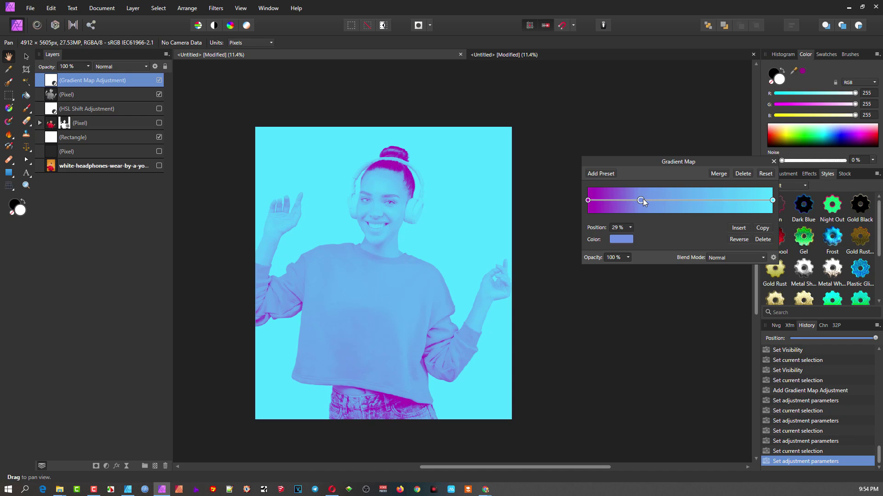
drag(642, 201, 653, 201)
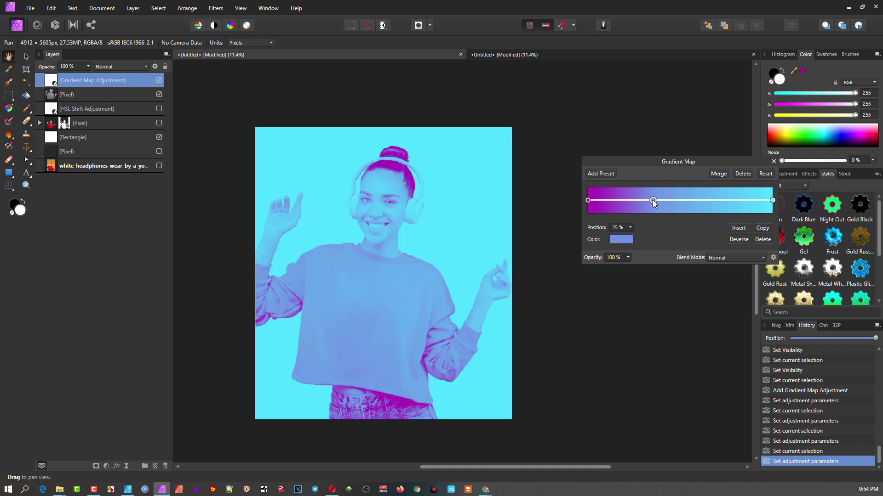
- Recolour the gradient map's intermediate stop to brown and shift it to 23 %
click(627, 239)
drag(642, 326, 649, 321)
mouse_move(611, 287)
mouse_down()
mouse_move(622, 283)
mouse_move(625, 296)
mouse_up()
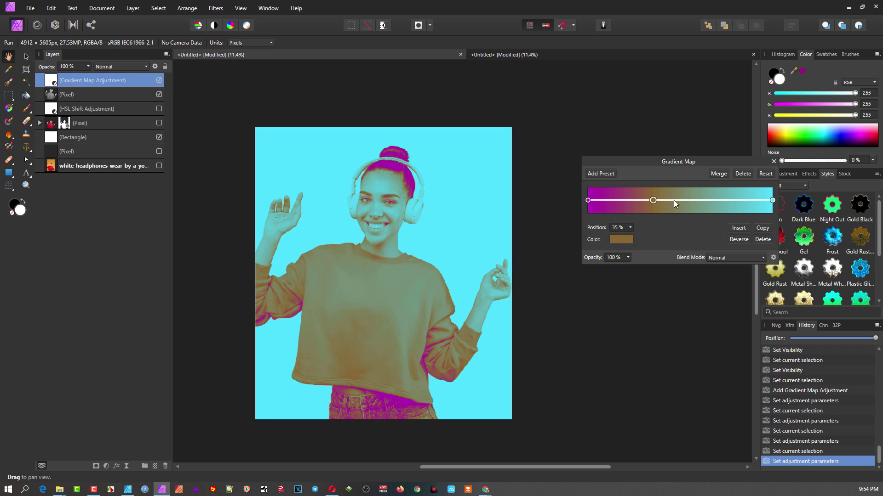
drag(655, 202, 635, 203)
scroll(302, 289, up, 1)
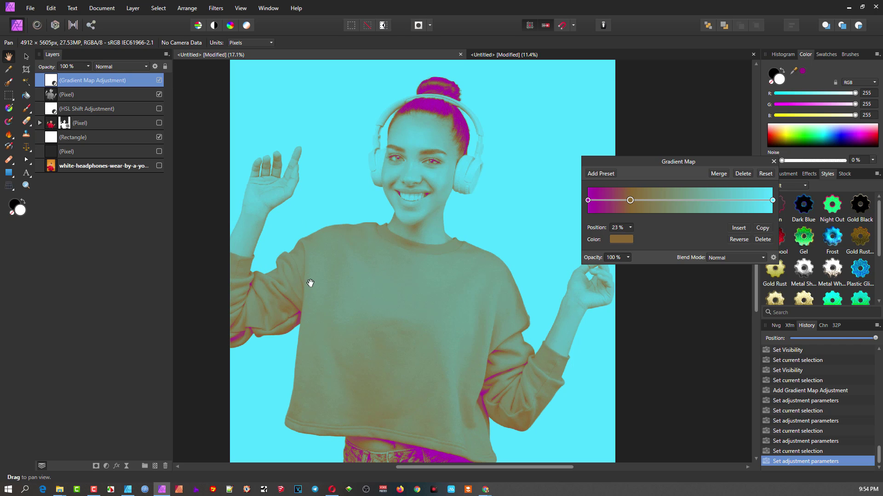
- Change the gradient map's purple start stop to reddish brown with H 25, S 50, L 35
click(588, 201)
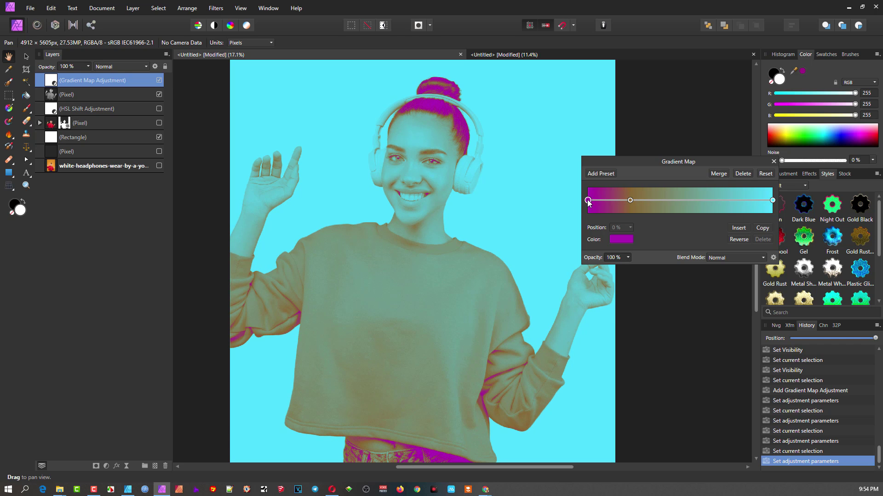
click(617, 240)
drag(640, 316, 625, 293)
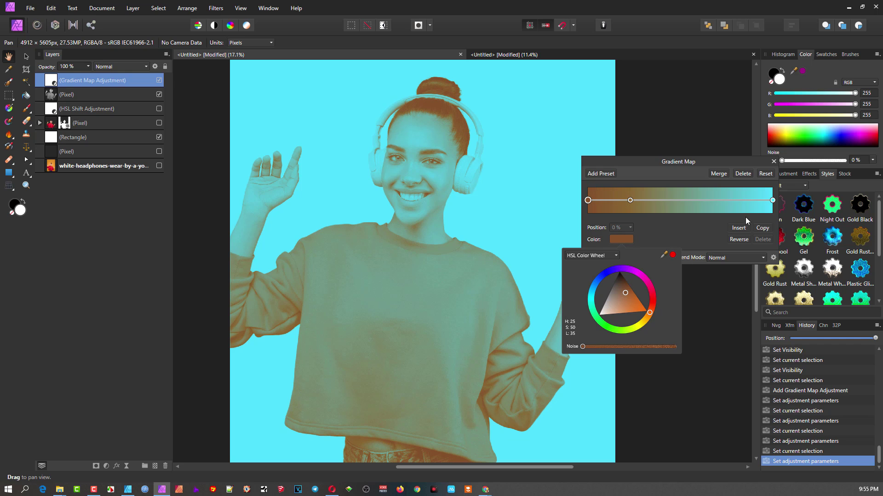
- Add another cyan stop near the light end of the gradient map and shift it to 83 %
click(766, 200)
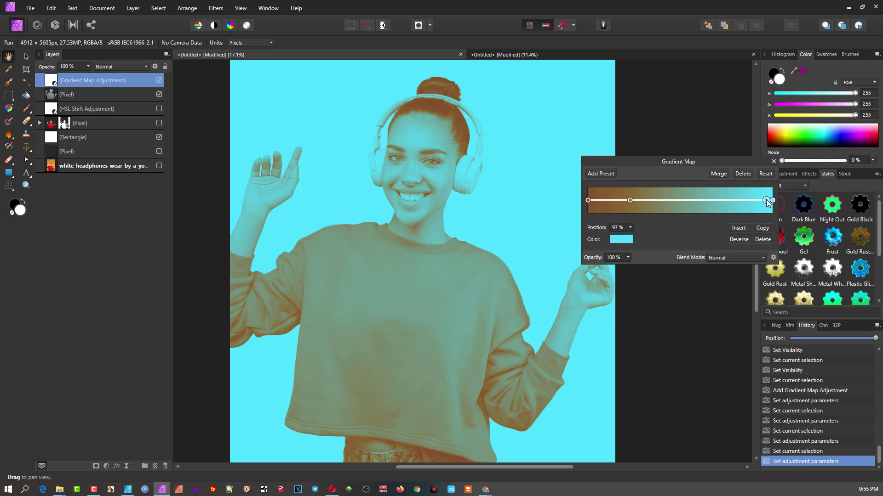
drag(766, 199, 742, 205)
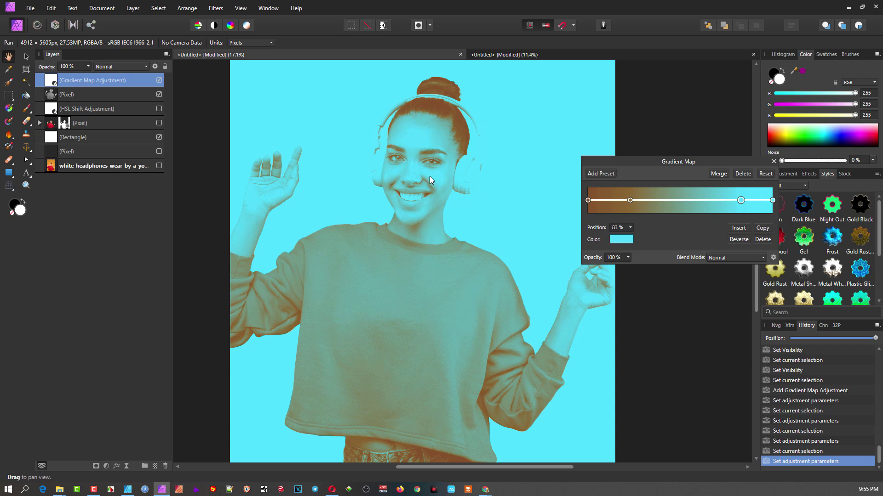
scroll(430, 176, down, 4)
scroll(449, 184, up, 2)
scroll(405, 200, up, 1)
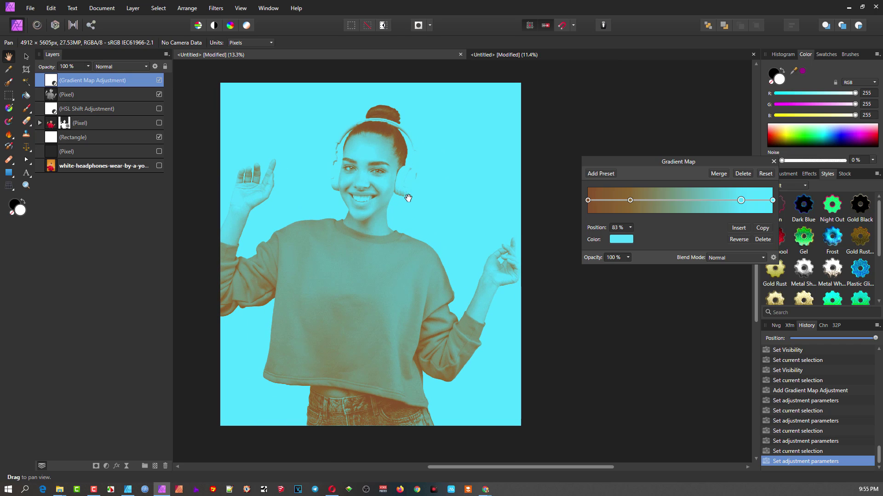